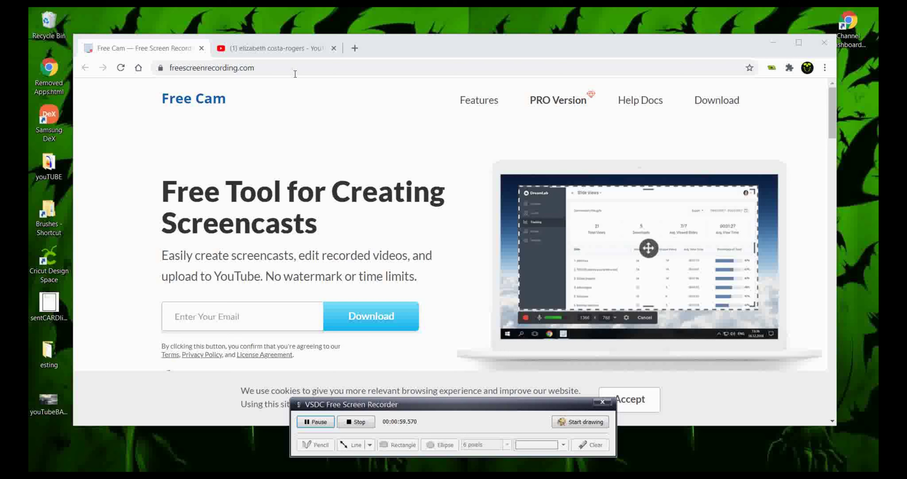
# - Minimize the browser, start a new recording in Free Cam and enlarge the capture frame to 1554 × 874
pyautogui.click(771, 44)
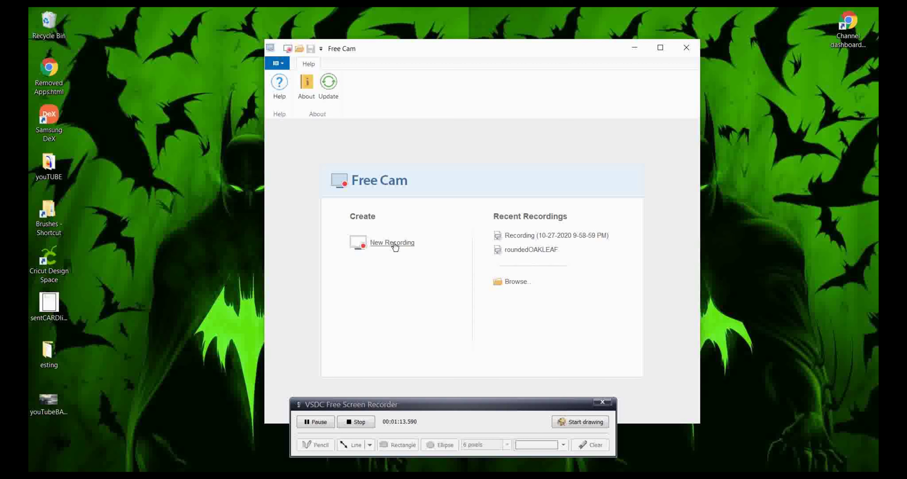
pyautogui.click(393, 243)
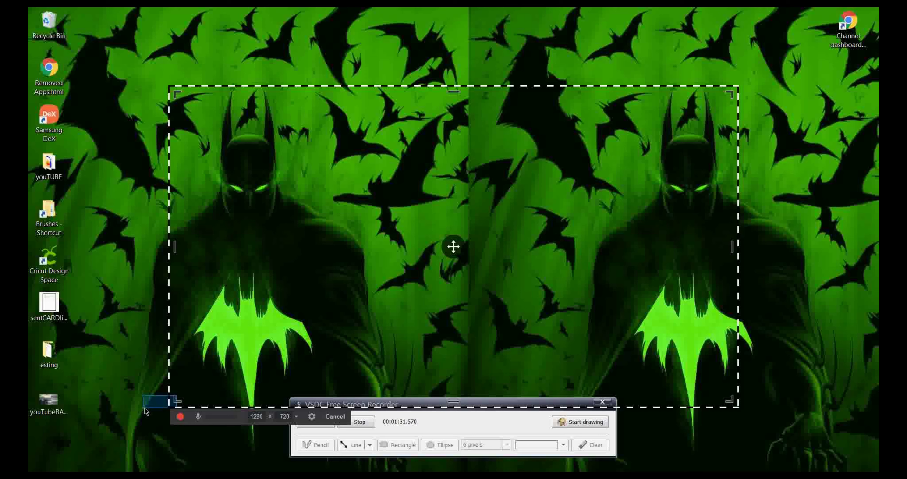
pyautogui.moveTo(172, 405); pyautogui.dragTo(102, 379)
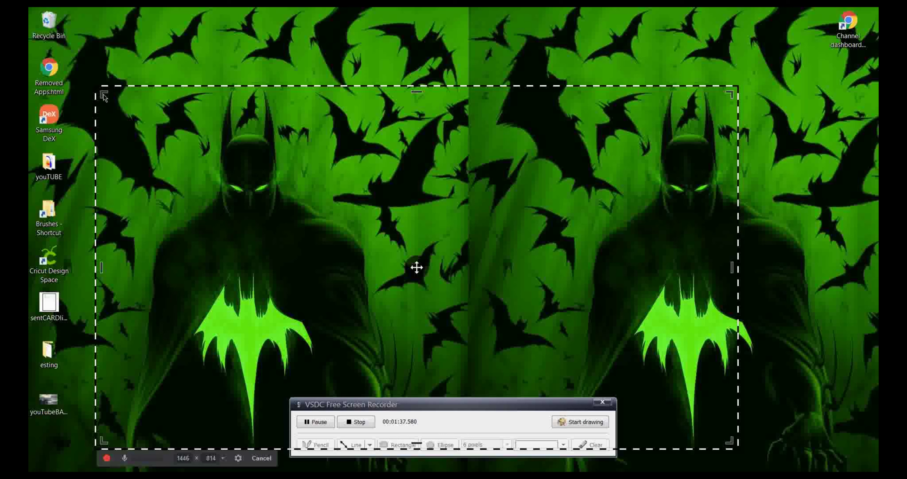
pyautogui.moveTo(100, 88); pyautogui.dragTo(49, 60)
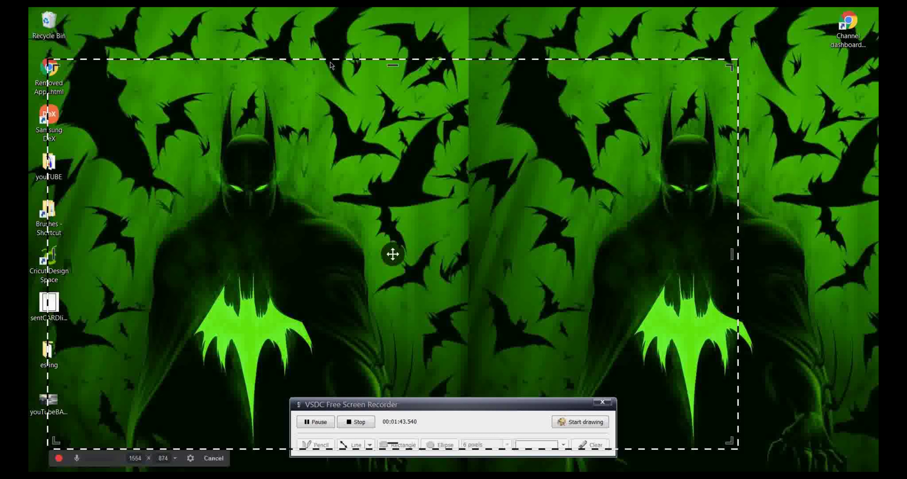
# - Move the capture frame up near the desktop's upper edge and place the VSDC recorder window just below it
pyautogui.moveTo(331, 65); pyautogui.dragTo(367, 60)
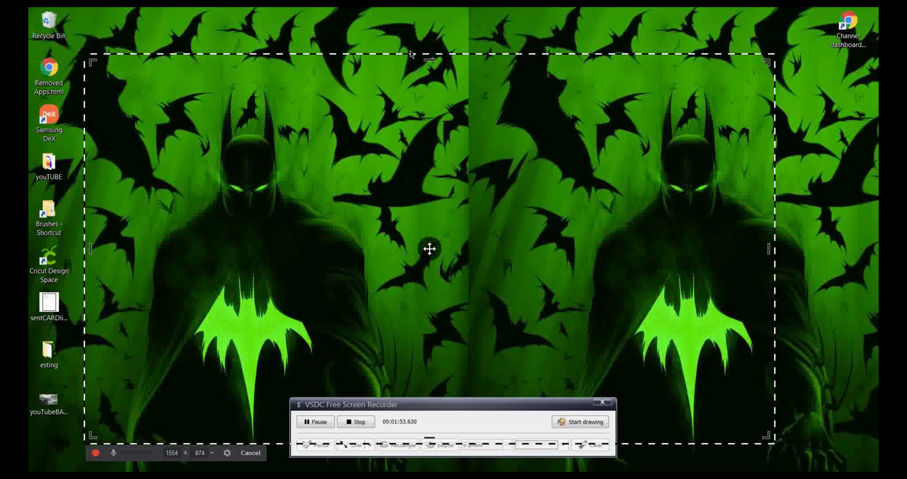
pyautogui.moveTo(411, 54); pyautogui.dragTo(421, 14)
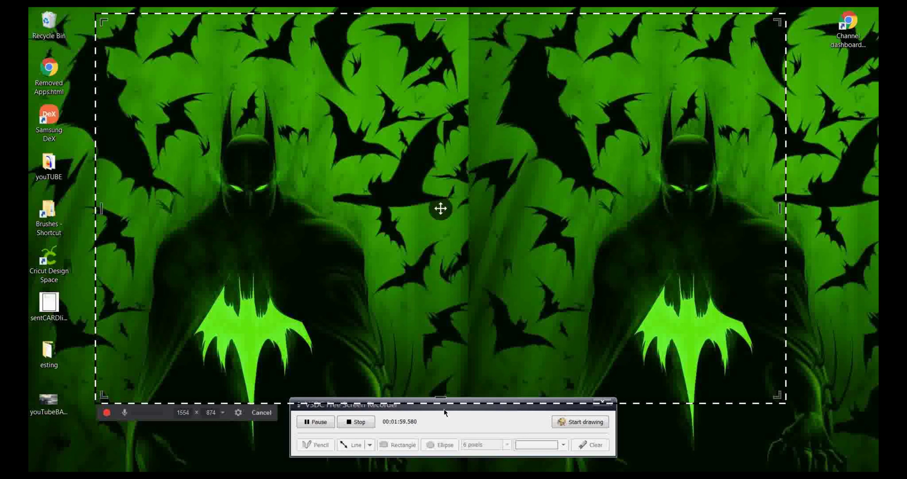
pyautogui.moveTo(444, 412); pyautogui.dragTo(442, 424)
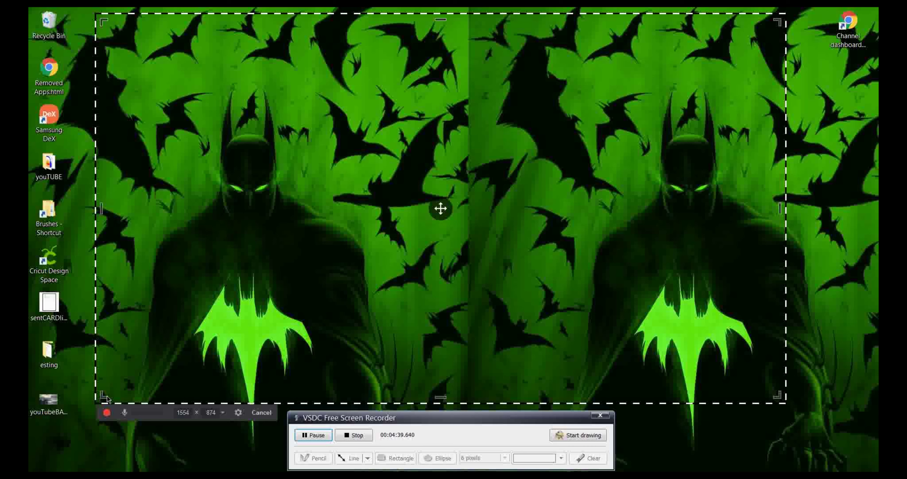
# - Bring back the browser with the Free Cam website and place it inside the capture frame, widened to 1630 × 874
pyautogui.click(123, 414)
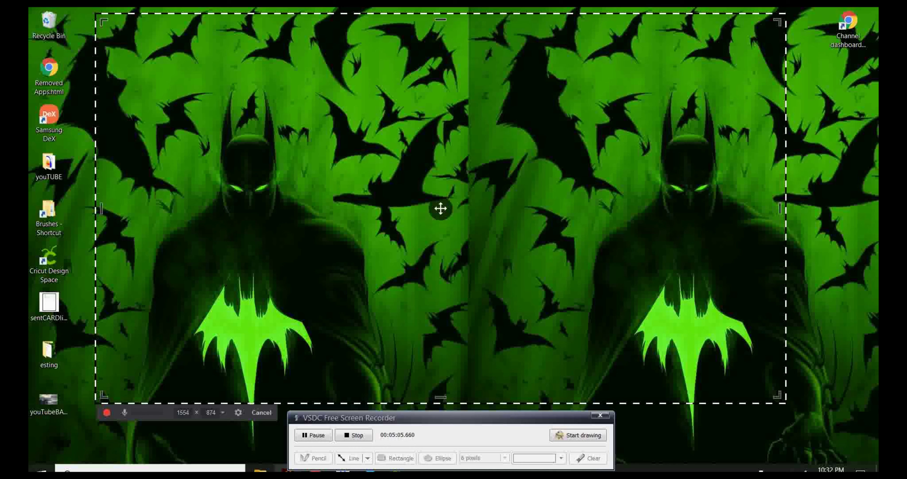
pyautogui.click(315, 470)
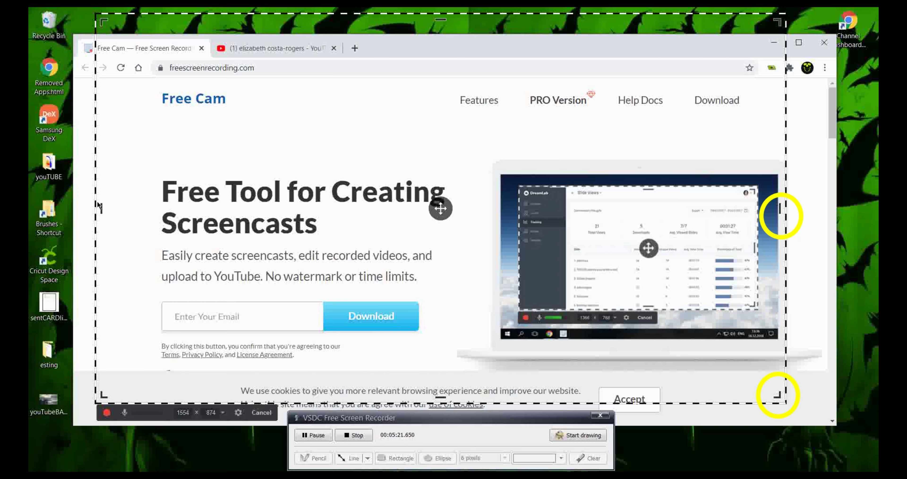
pyautogui.moveTo(101, 208); pyautogui.dragTo(62, 210)
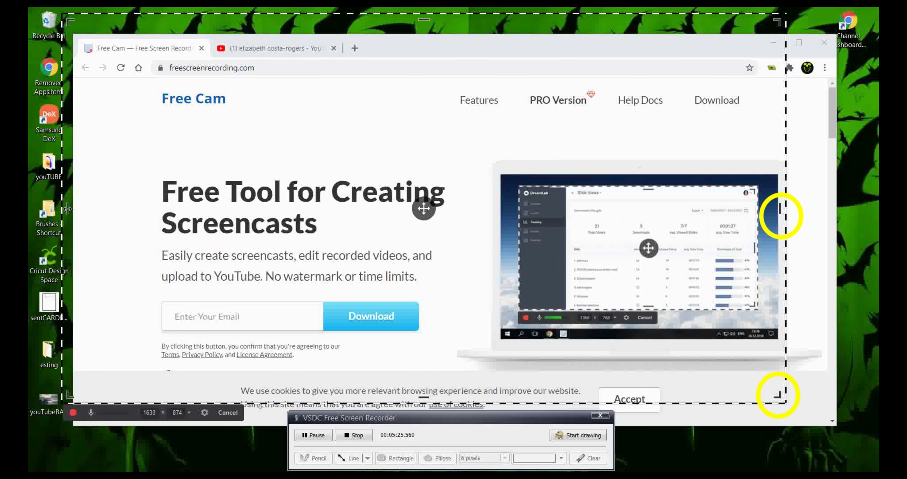
pyautogui.moveTo(257, 127); pyautogui.dragTo(256, 192)
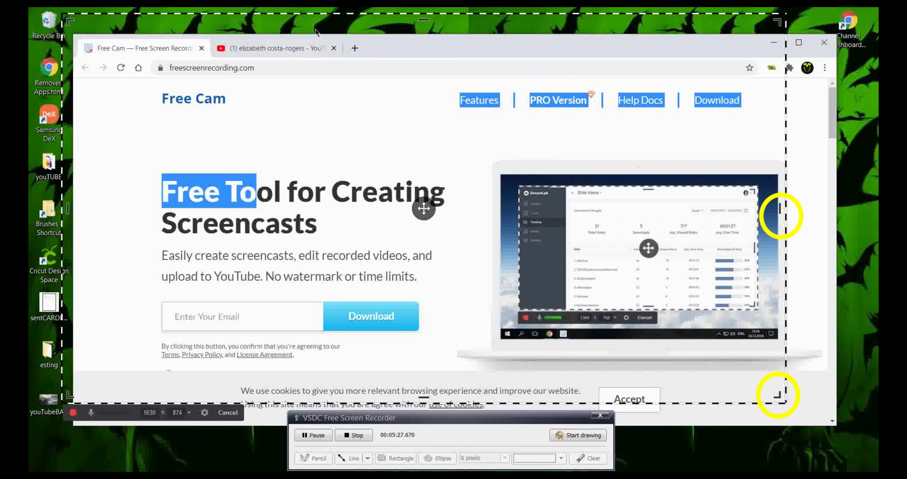
pyautogui.moveTo(378, 48); pyautogui.dragTo(374, 35)
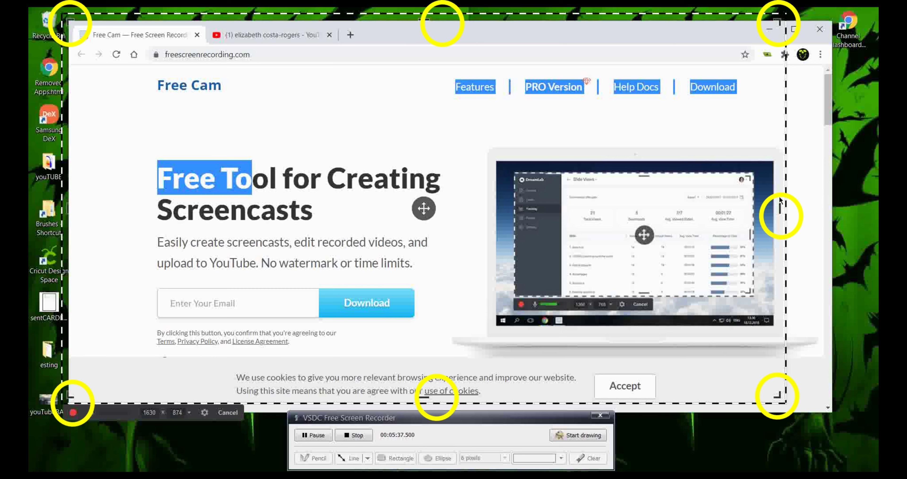
# - Resize the capture frame to 1750 × 916 so that it encloses the whole browser window
pyautogui.moveTo(780, 207); pyautogui.dragTo(834, 200)
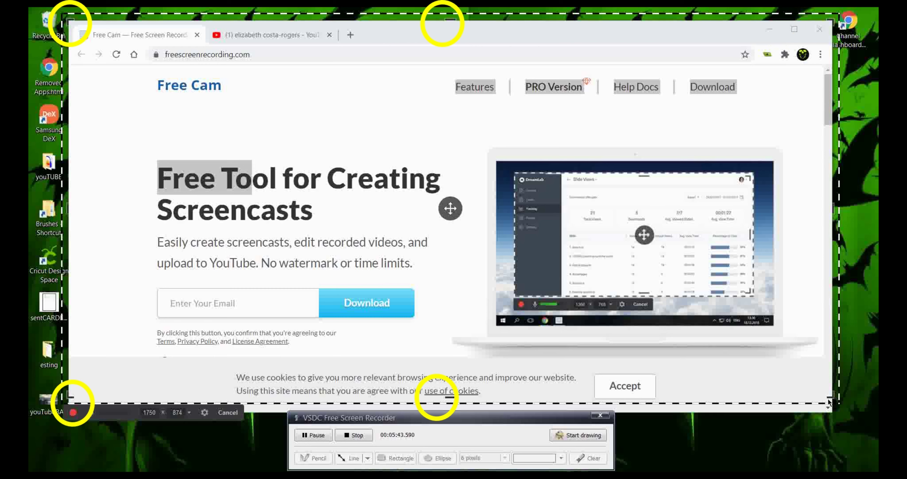
pyautogui.moveTo(829, 402); pyautogui.dragTo(807, 410)
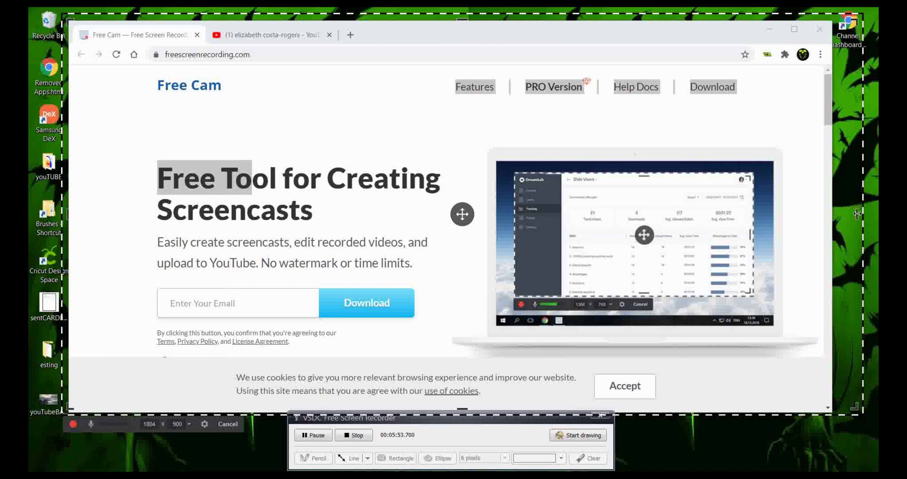
pyautogui.moveTo(856, 215); pyautogui.dragTo(832, 216)
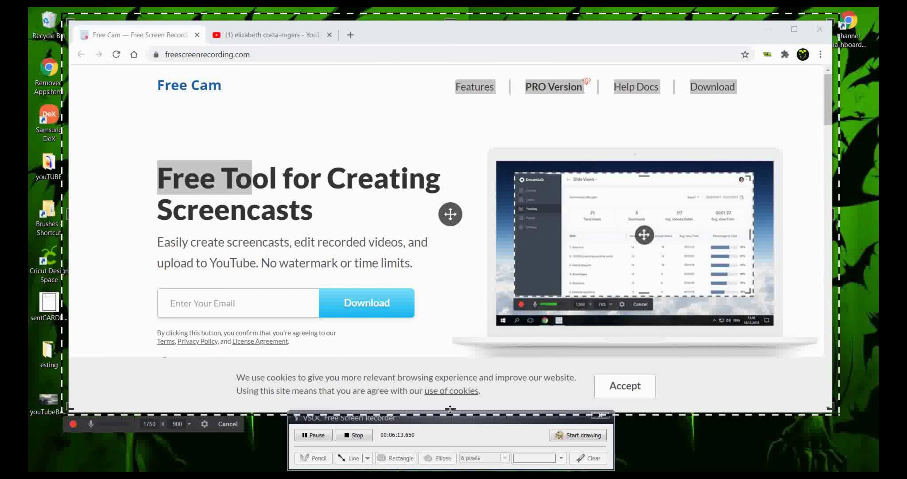
pyautogui.moveTo(451, 408); pyautogui.dragTo(451, 415)
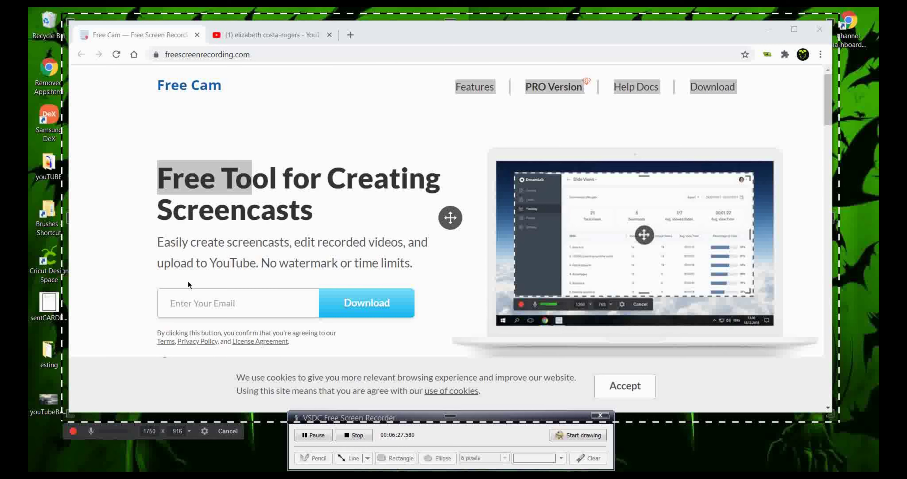
# - Record a short test clip, pause it and delete it to start over
pyautogui.click(73, 431)
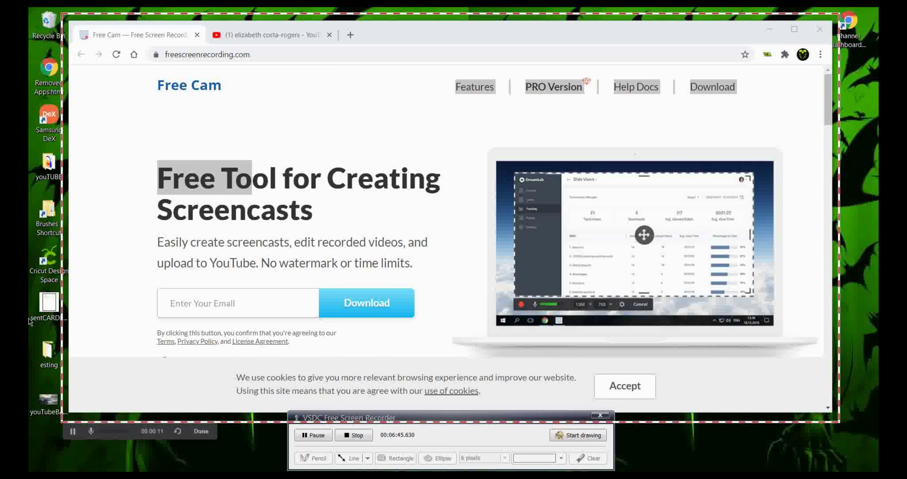
pyautogui.click(71, 436)
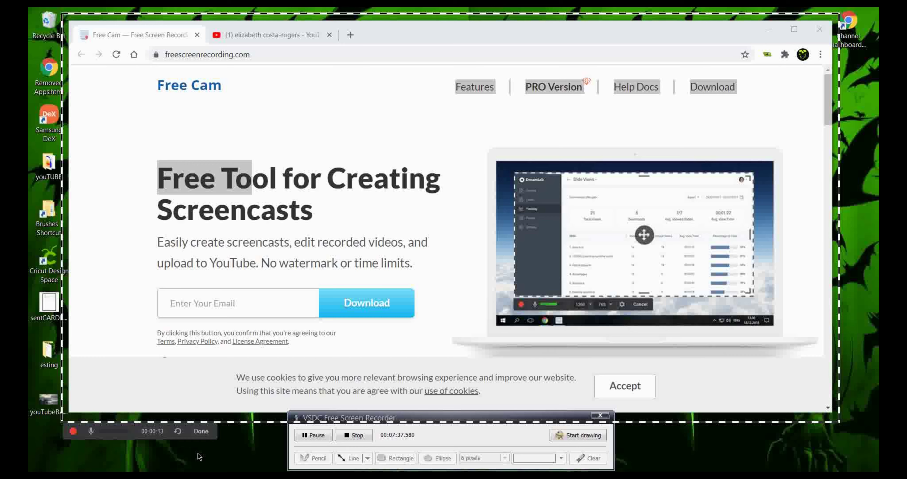
pyautogui.click(177, 435)
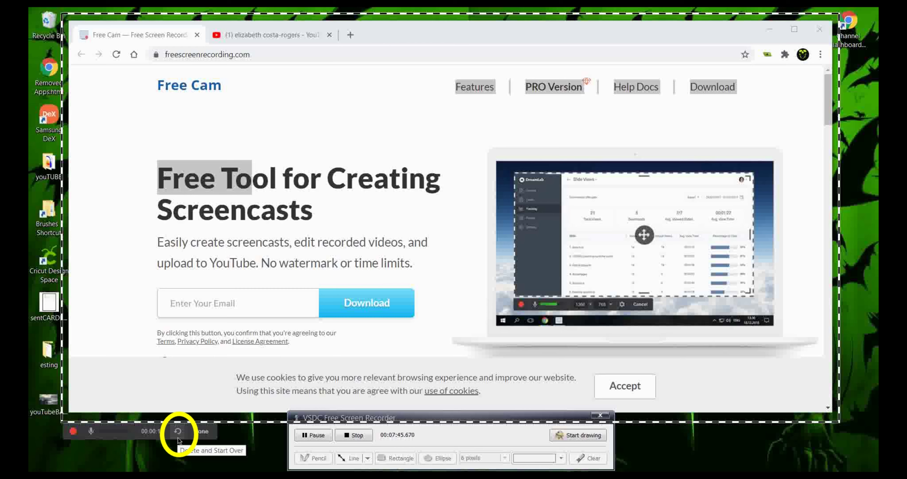
pyautogui.click(178, 438)
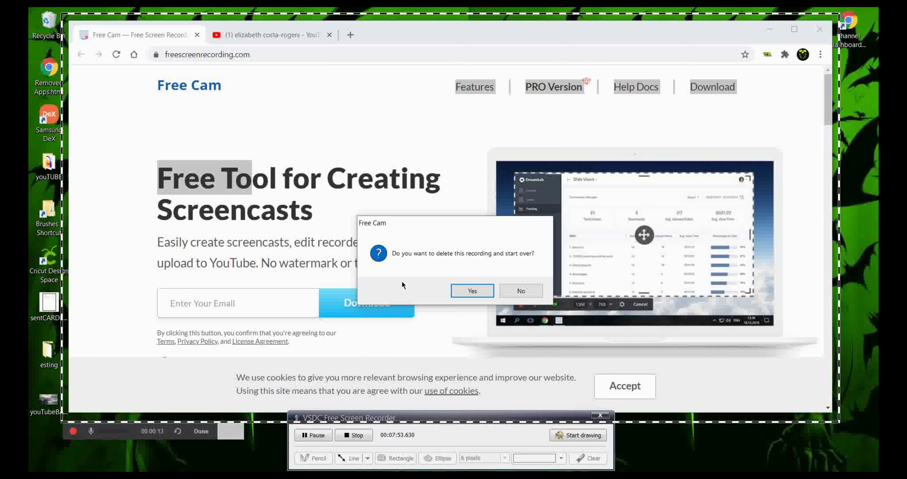
pyautogui.press('Return')
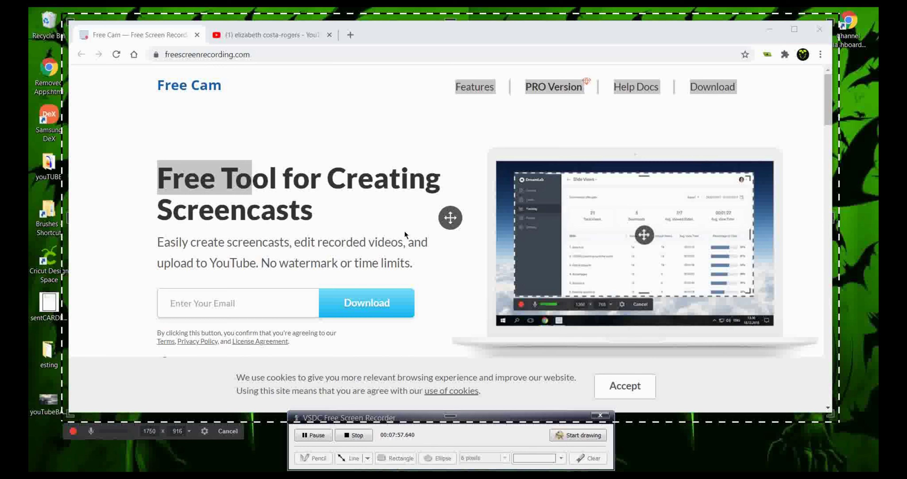
# - Record the framed browser window again, pausing and resuming once, and finish the recording
pyautogui.click(72, 431)
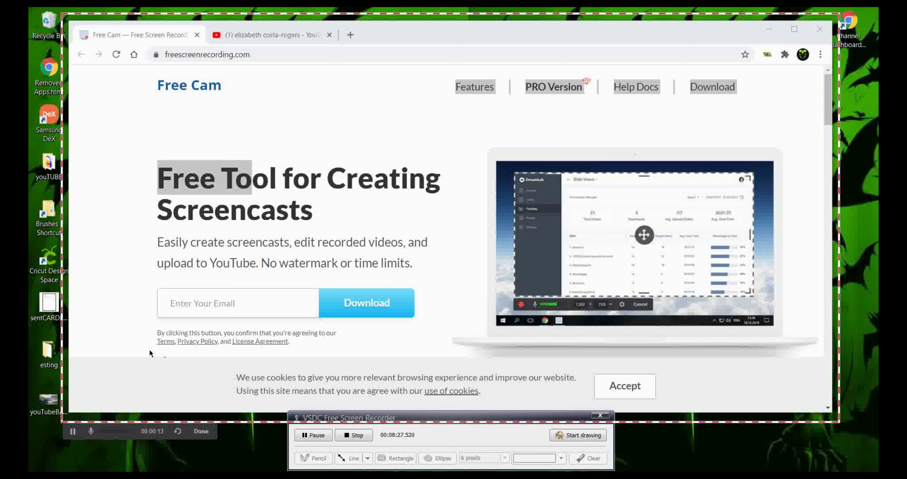
pyautogui.click(75, 430)
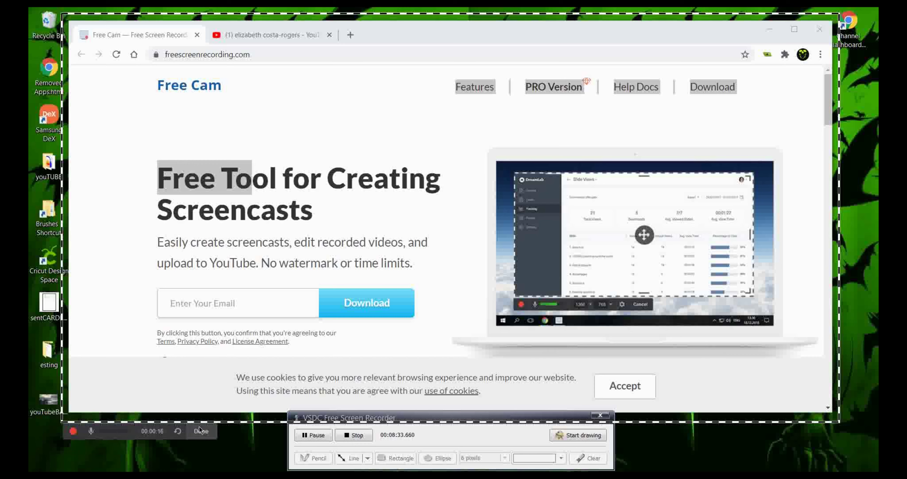
pyautogui.click(73, 430)
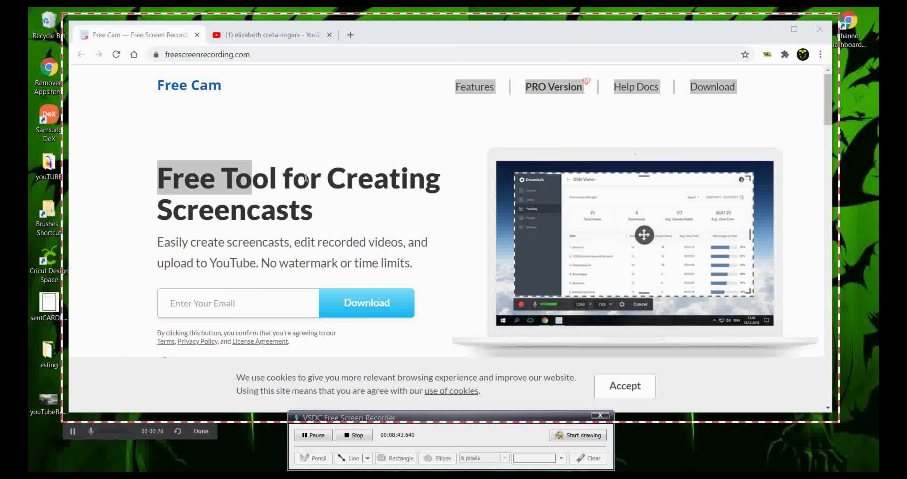
pyautogui.click(209, 434)
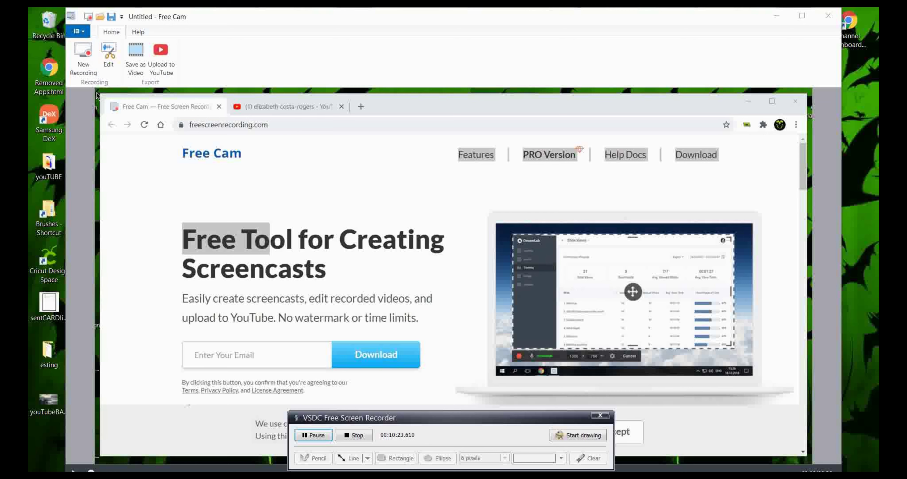
pyautogui.click(136, 55)
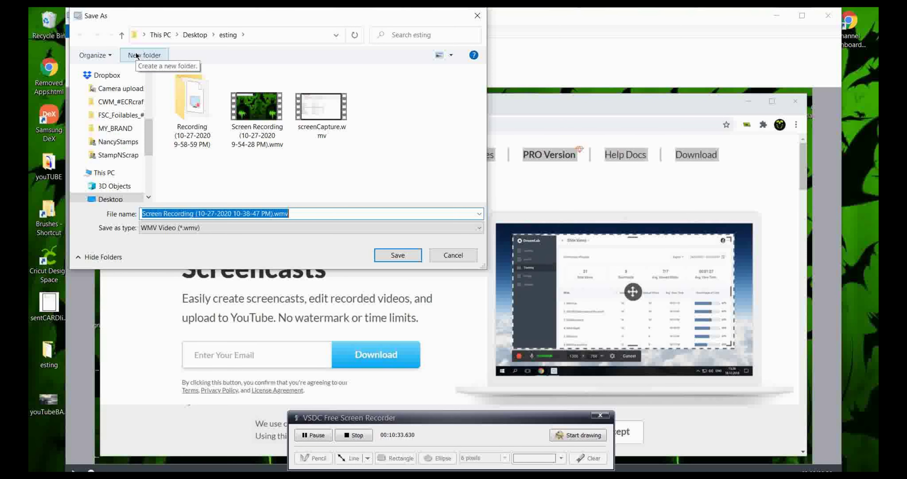
pyautogui.moveTo(146, 142); pyautogui.dragTo(145, 84)
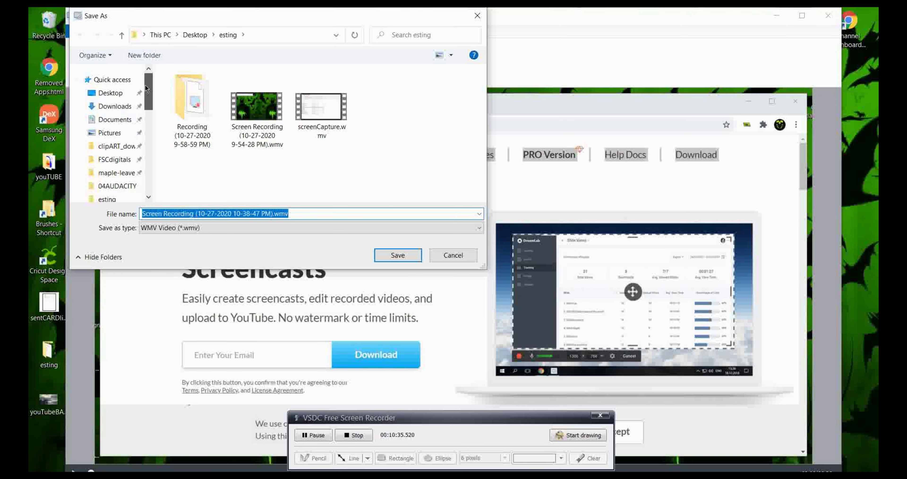
pyautogui.click(122, 96)
pyautogui.click(183, 87)
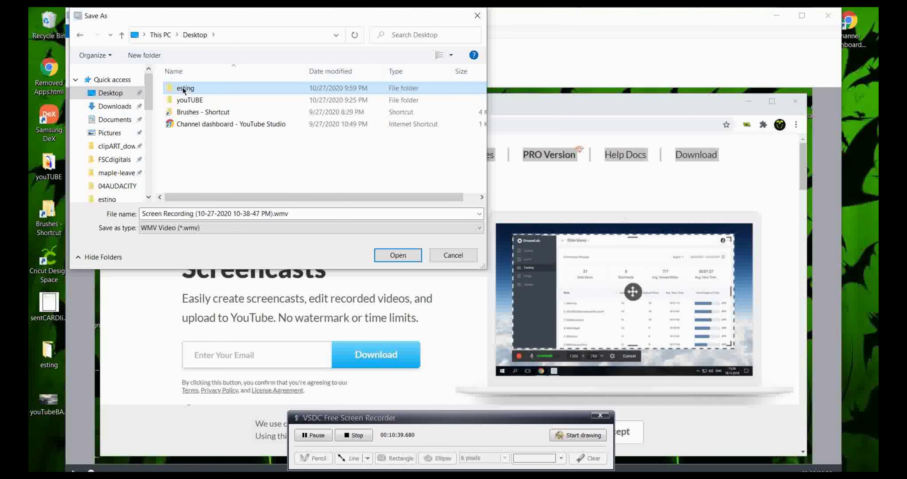
pyautogui.click(392, 255)
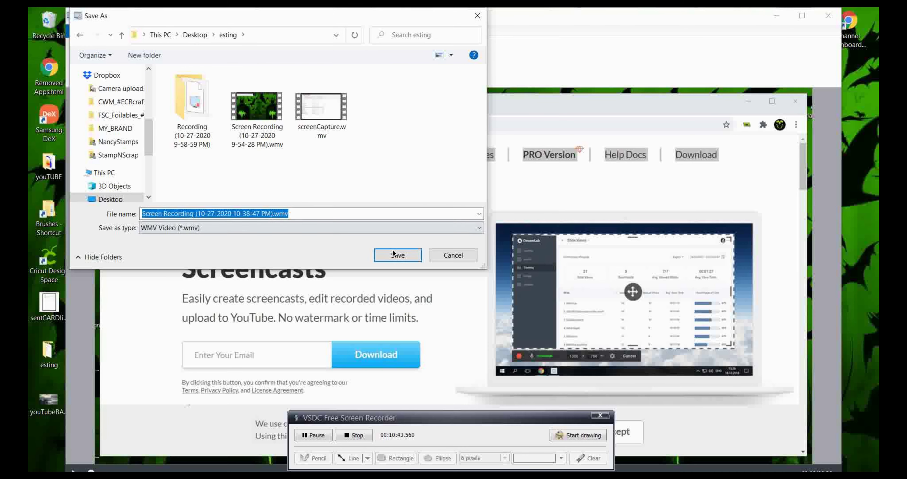
pyautogui.click(396, 255)
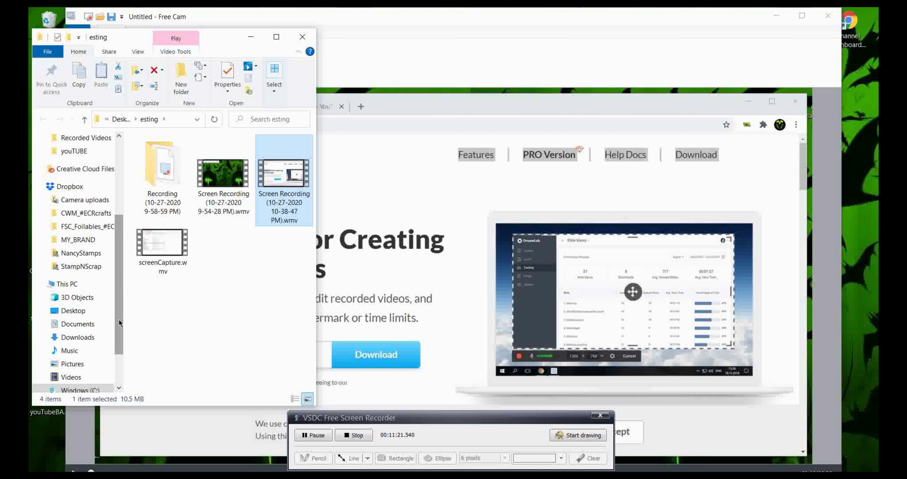
# - Look through the Videos folder and open the youTUBE folder on the Desktop
pyautogui.scroll(-2, 118, 346)
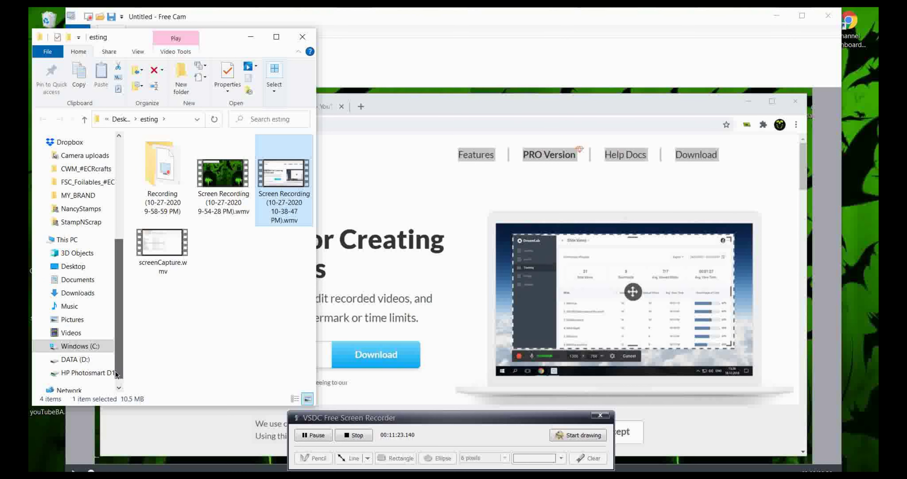
pyautogui.click(72, 334)
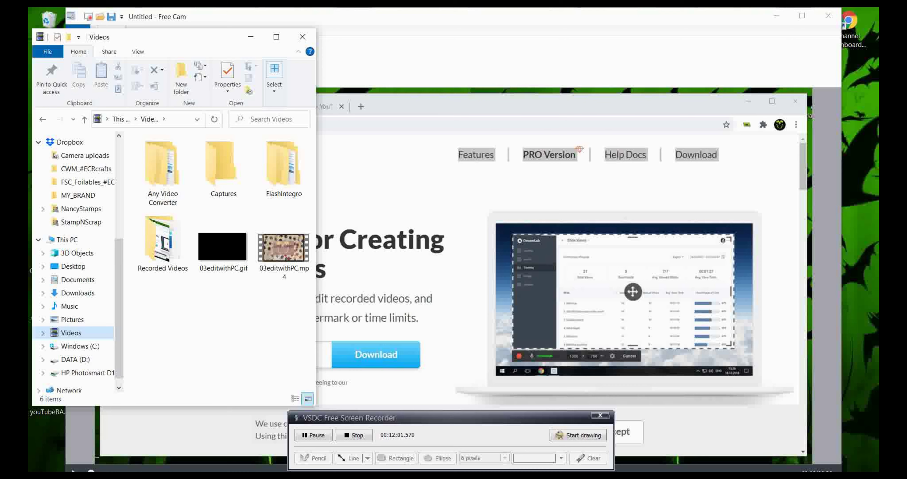
pyautogui.moveTo(119, 254); pyautogui.dragTo(112, 160)
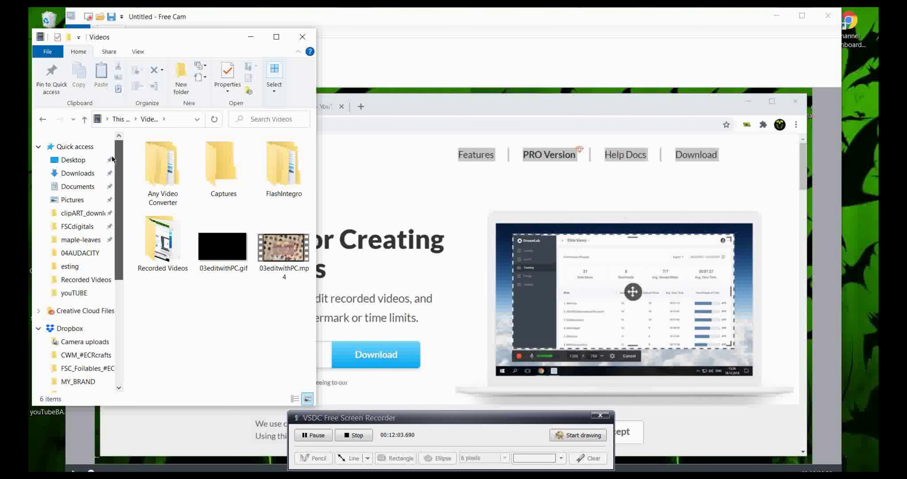
pyautogui.click(73, 161)
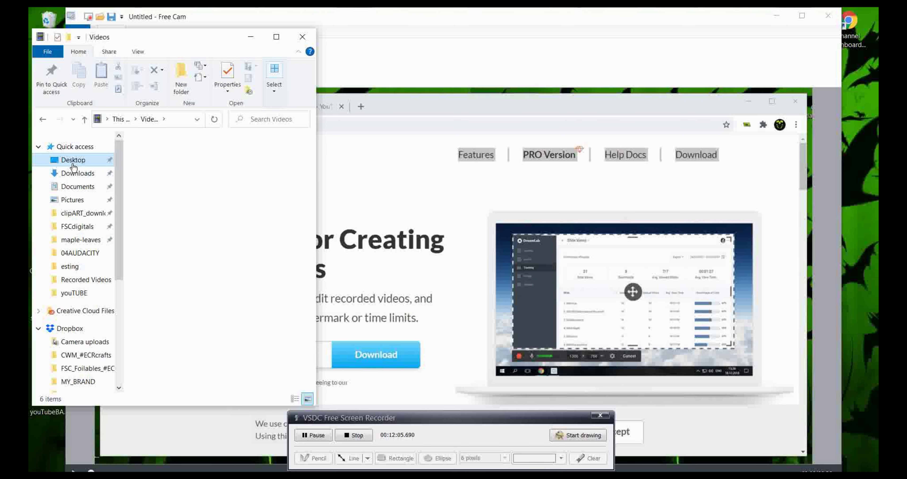
pyautogui.doubleClick(158, 168)
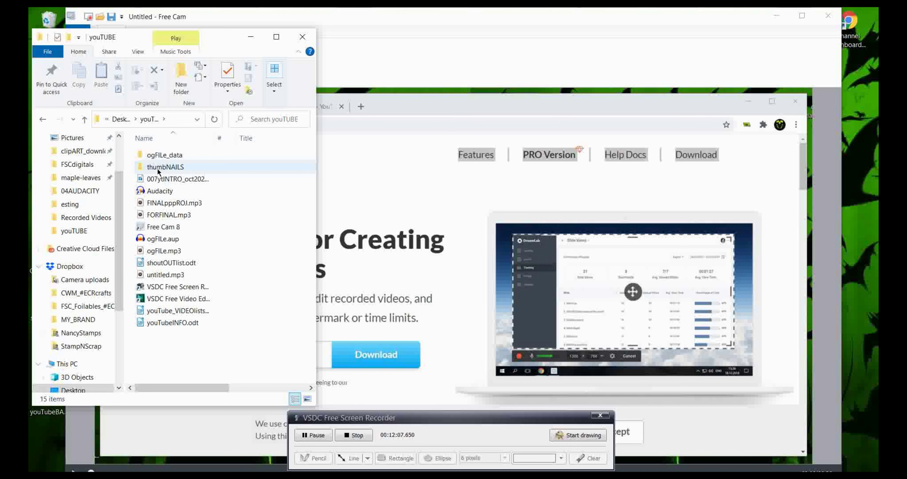
# - Launch VSDC Free Video Editor, dismiss the Pro offer and create a blank project with the default settings
pyautogui.doubleClick(179, 300)
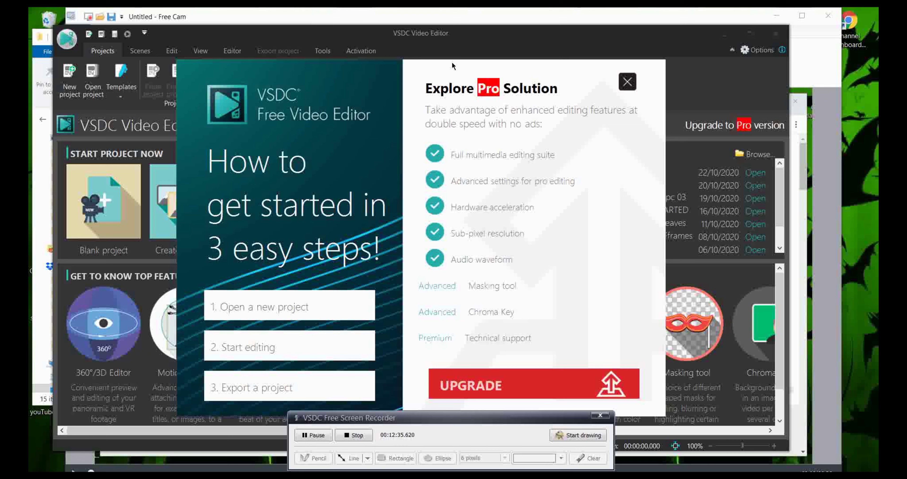
pyautogui.click(628, 83)
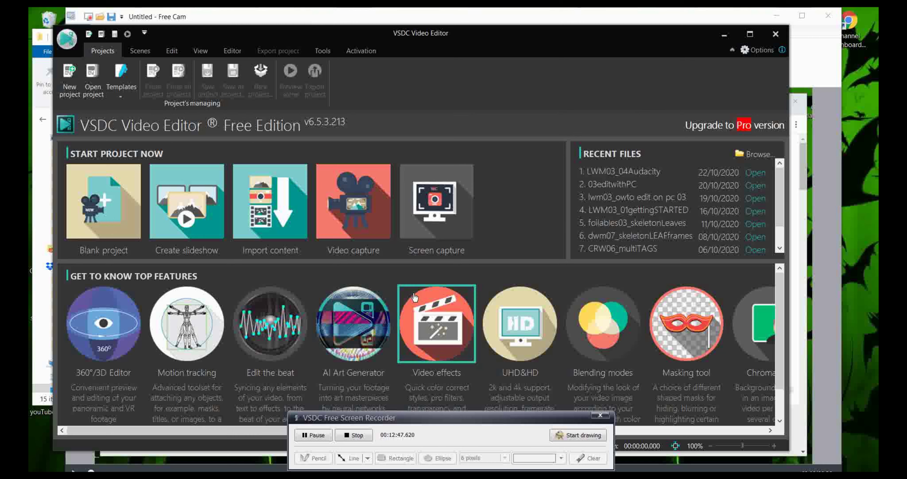
pyautogui.click(116, 208)
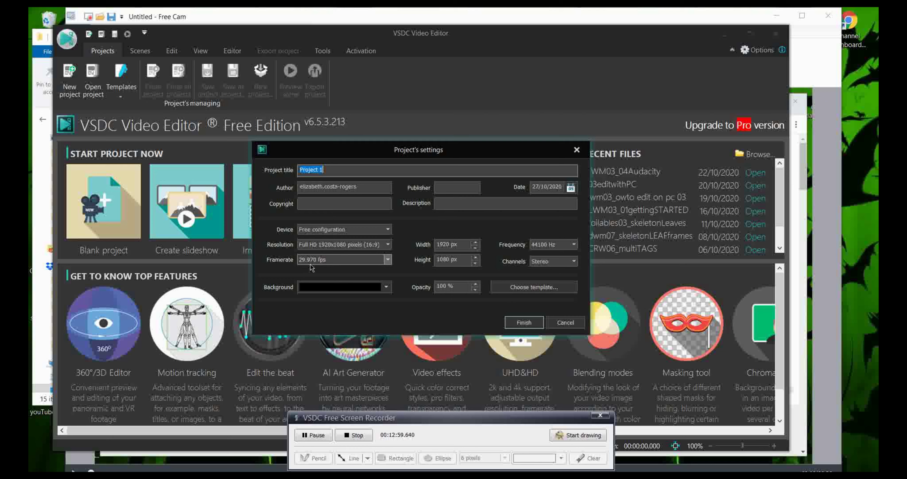
pyautogui.click(525, 322)
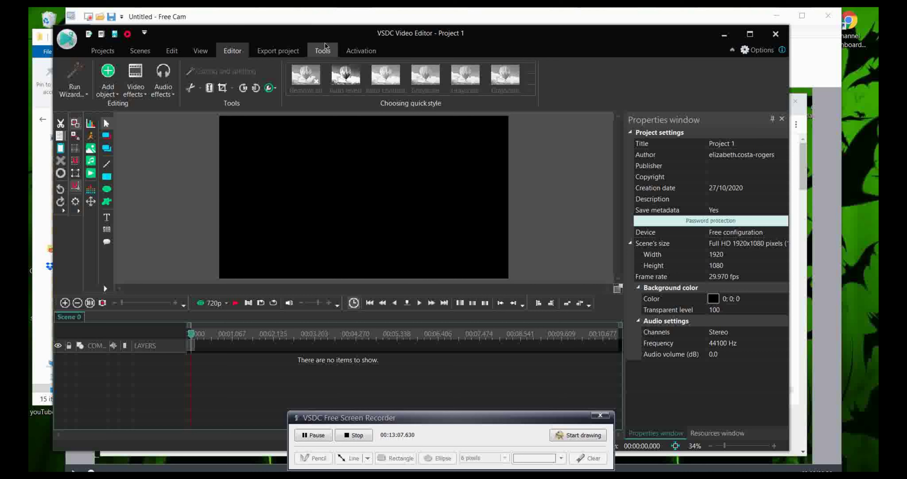
# - Move the editor window beside the youTUBE folder window and minimize the Free Cam and browser windows
pyautogui.rightClick(323, 37)
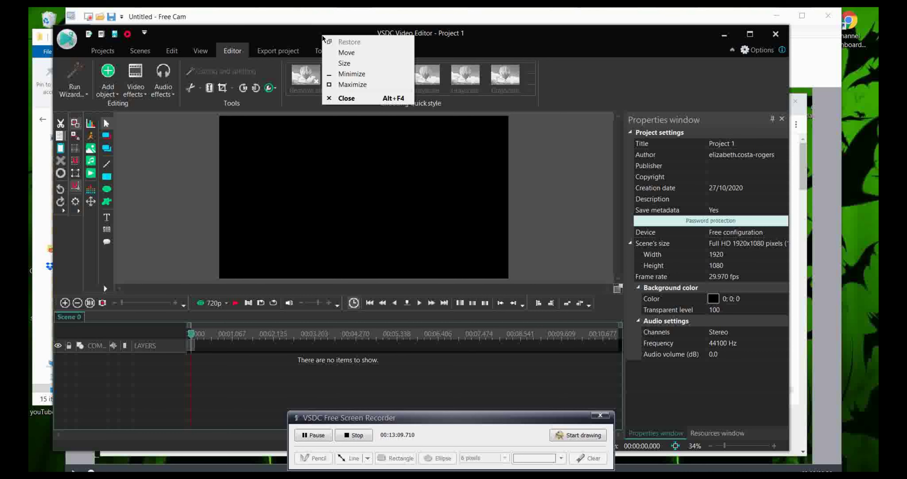
pyautogui.click(288, 34)
pyautogui.moveTo(288, 34); pyautogui.dragTo(458, 33)
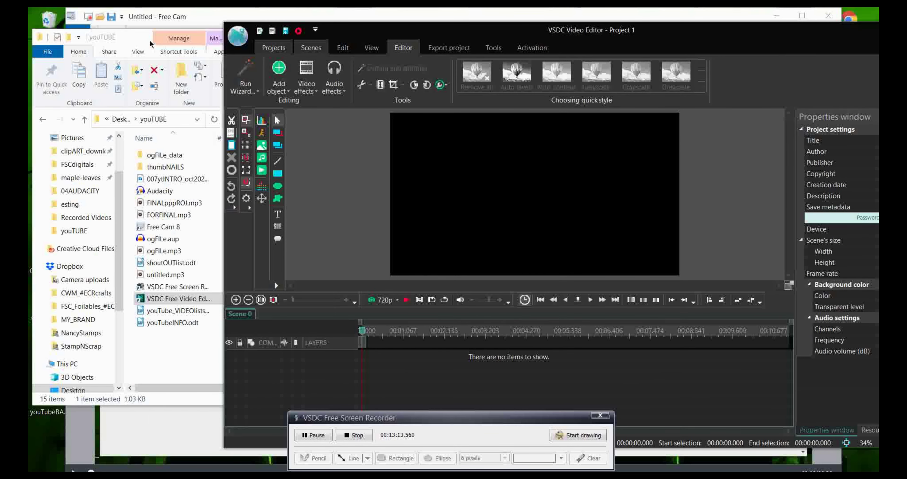
pyautogui.click(140, 20)
pyautogui.click(780, 16)
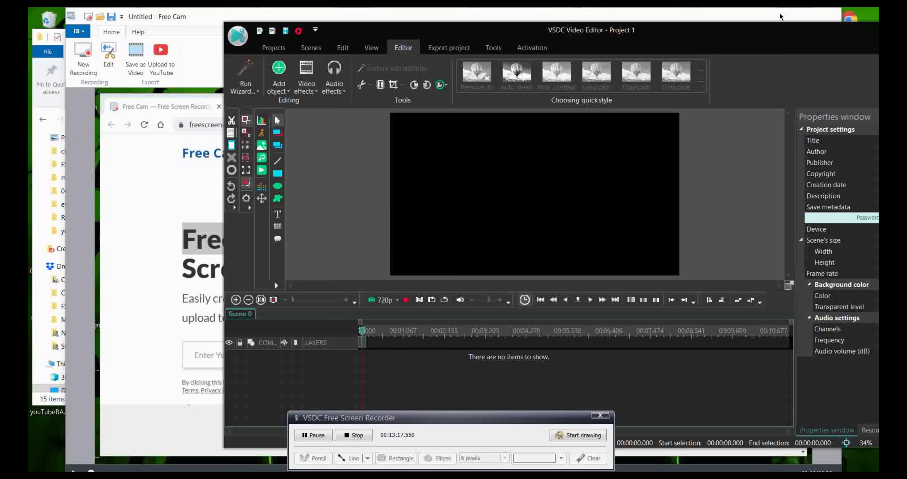
pyautogui.hotkey('alt', 'Tab')
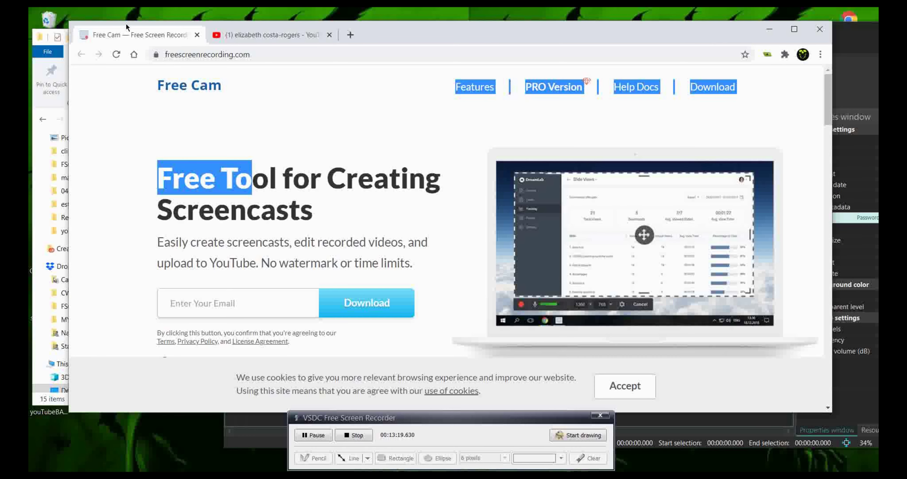
pyautogui.click(770, 29)
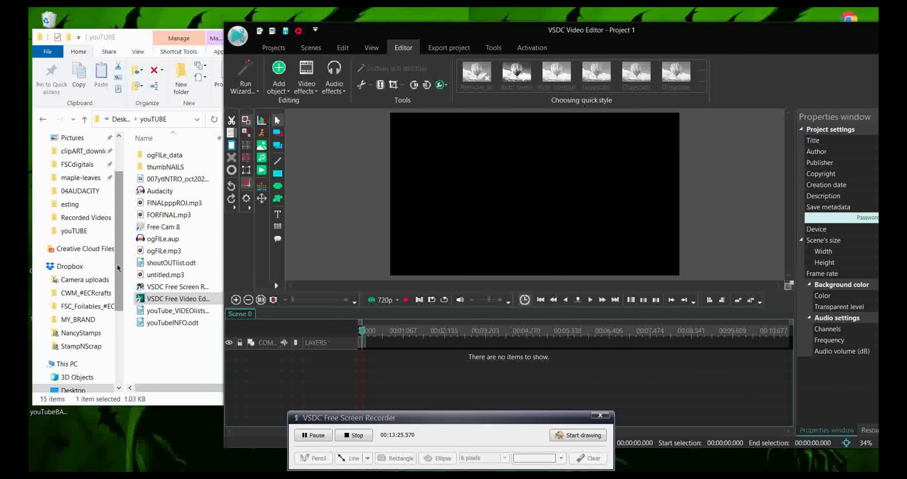
# - Open the esting folder on the Desktop
pyautogui.moveTo(117, 263); pyautogui.dragTo(116, 247)
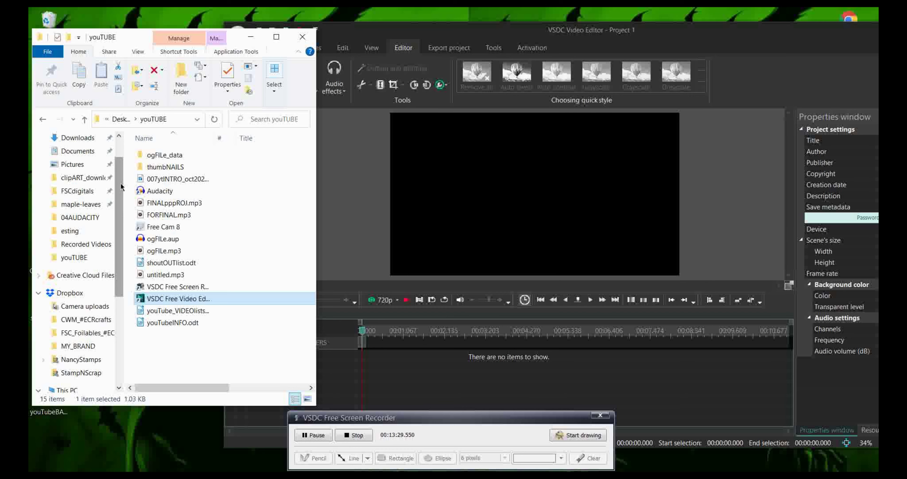
pyautogui.scroll(1, 99, 148)
pyautogui.click(91, 161)
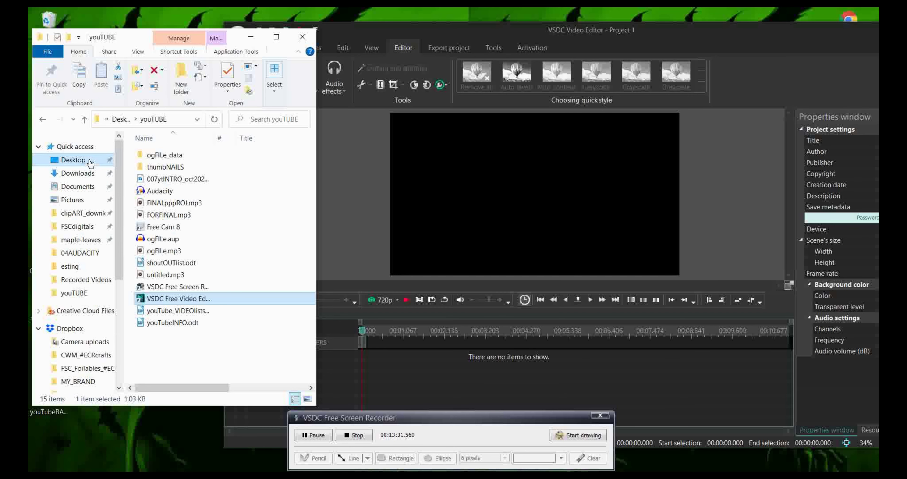
pyautogui.click(163, 156)
pyautogui.doubleClick(164, 156)
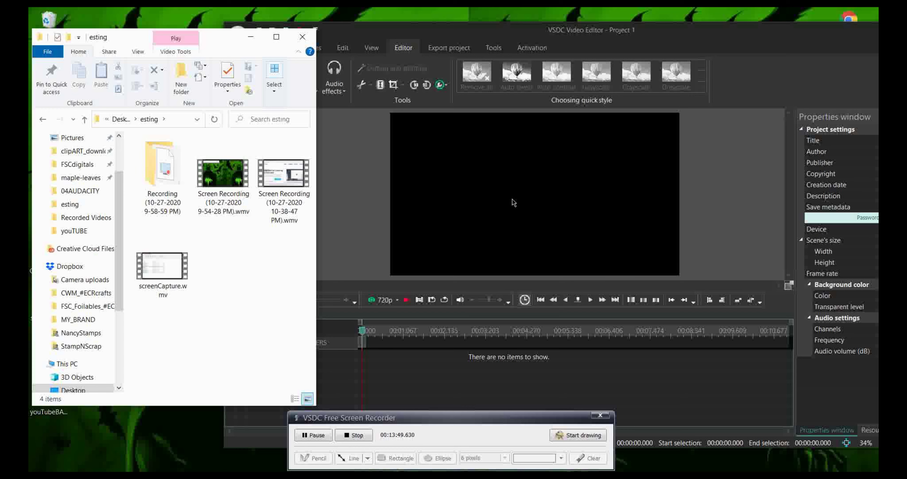
# - Add the 9-54-28 PM and 10-38-47 PM screen recordings and screenCapture.wmv to the timeline on separate layers
pyautogui.click(237, 181)
pyautogui.moveTo(237, 181); pyautogui.dragTo(516, 190)
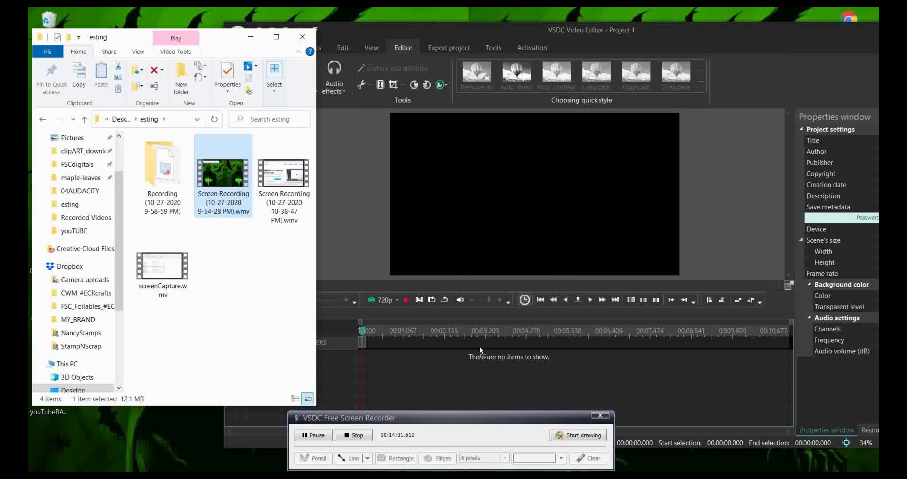
pyautogui.moveTo(489, 379); pyautogui.dragTo(513, 184)
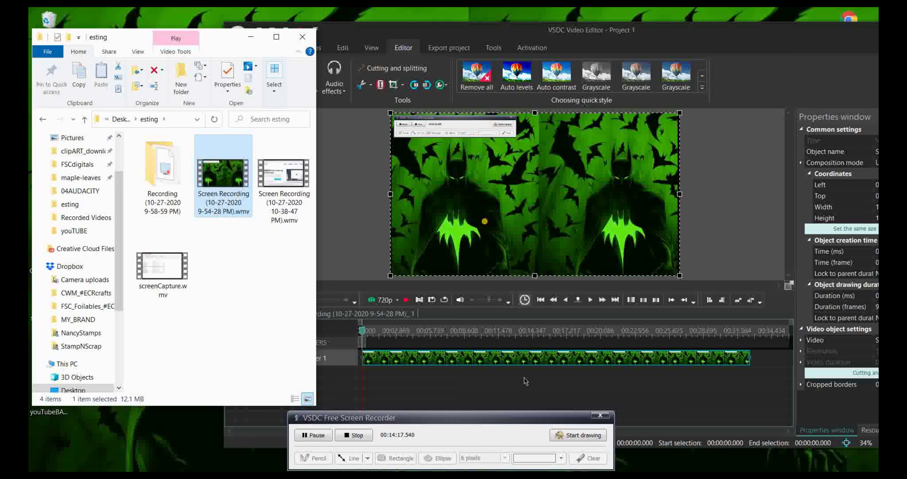
pyautogui.click(274, 187)
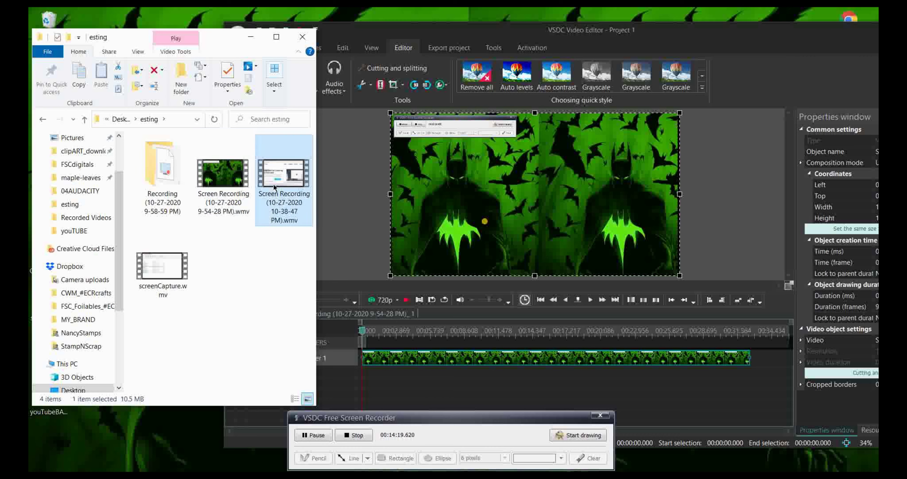
pyautogui.moveTo(281, 181); pyautogui.dragTo(420, 384)
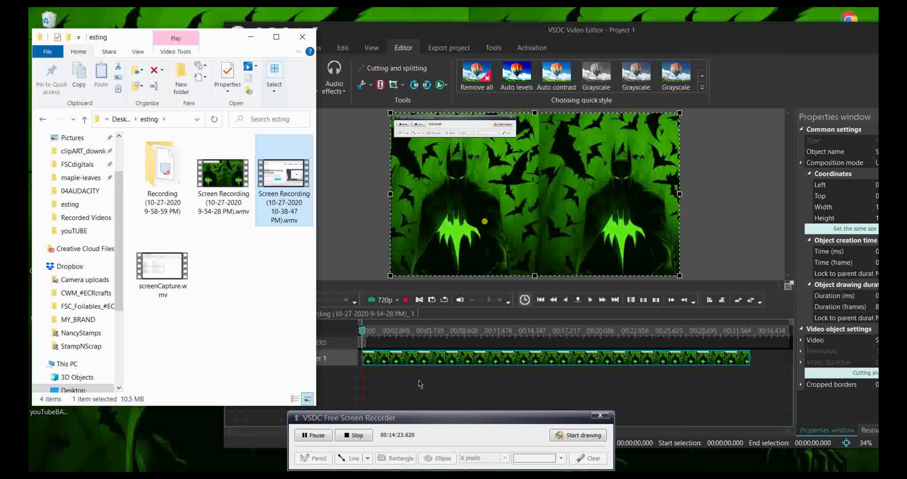
pyautogui.click(167, 269)
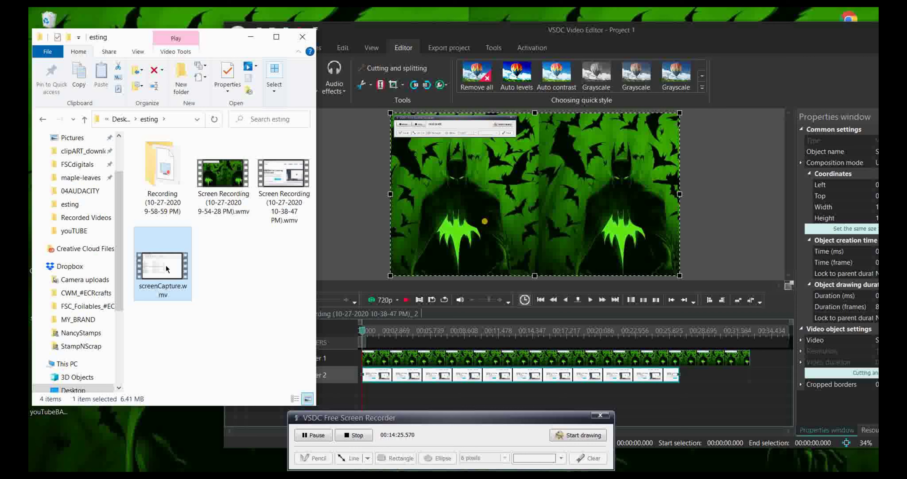
pyautogui.moveTo(168, 270); pyautogui.dragTo(656, 394)
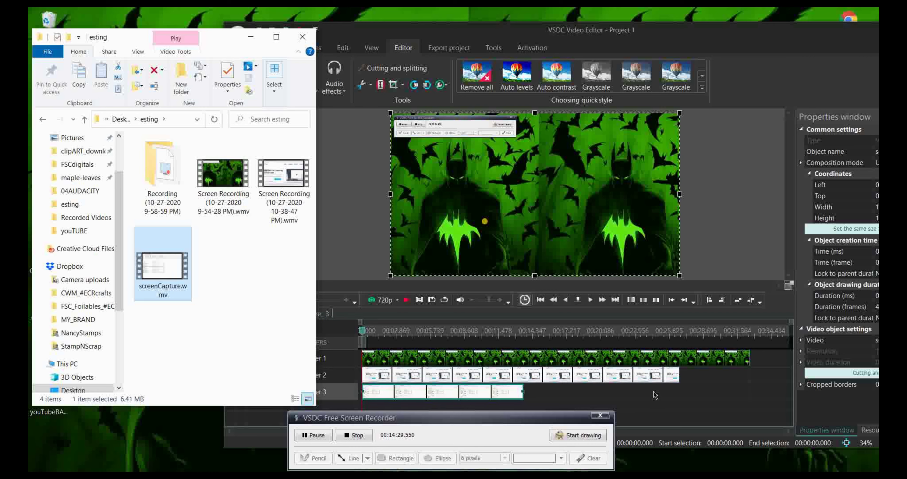
# - Arrange the three clips end to end on one layer: the 10-38-47 PM recording, the 9-54-28 PM recording, then screenCapture
pyautogui.moveTo(482, 400); pyautogui.dragTo(731, 365)
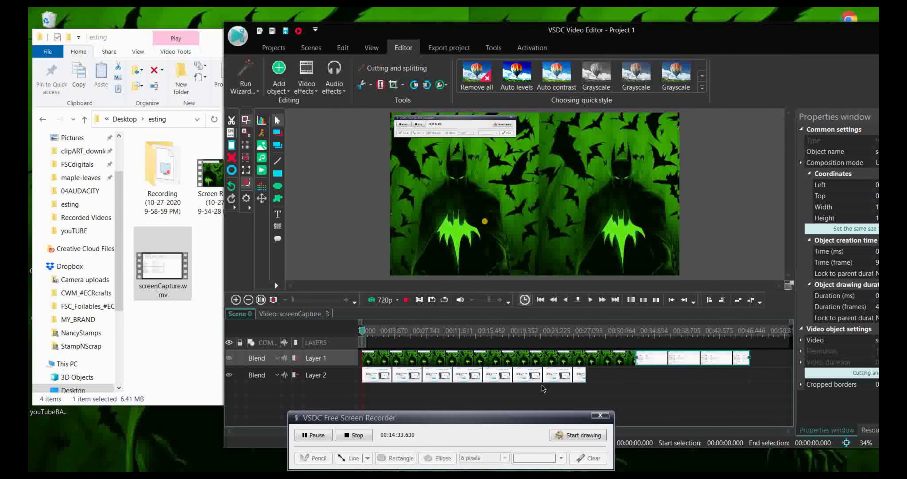
pyautogui.moveTo(538, 380)
pyautogui.mouseDown()
pyautogui.moveTo(542, 365)
pyautogui.moveTo(541, 381)
pyautogui.mouseUp()
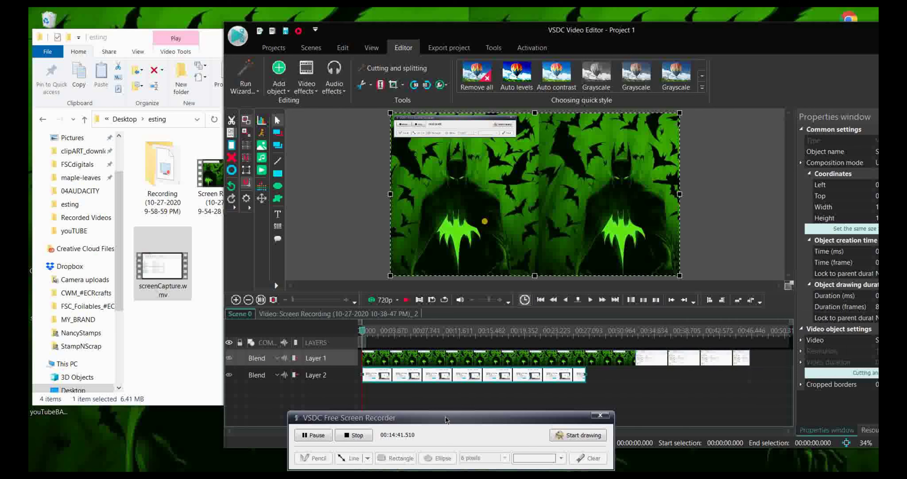
pyautogui.moveTo(442, 375); pyautogui.dragTo(613, 376)
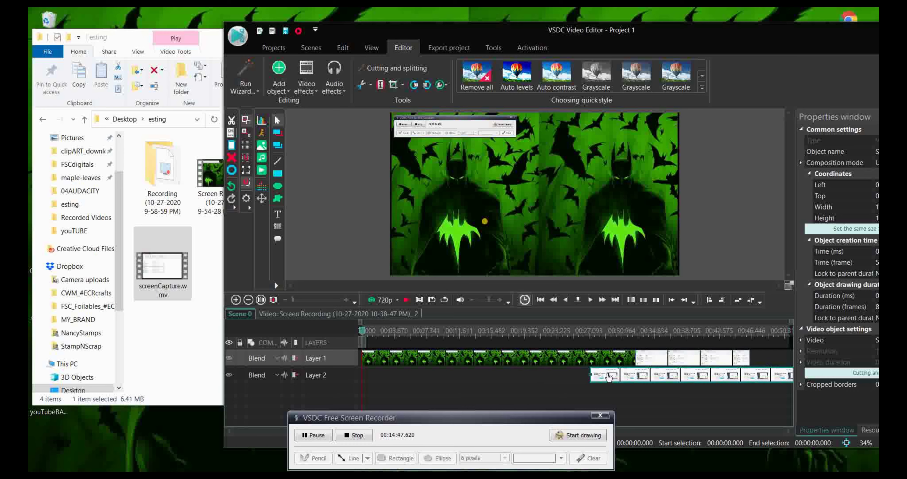
pyautogui.moveTo(455, 423); pyautogui.dragTo(291, 462)
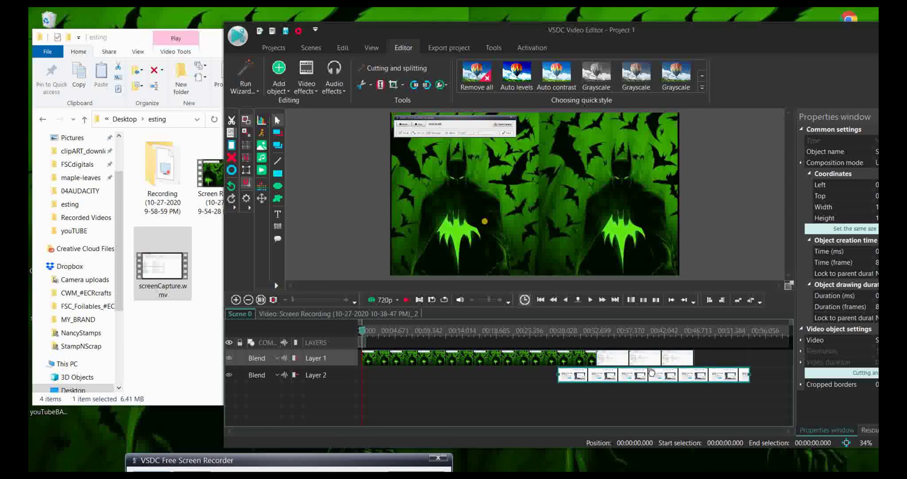
pyautogui.moveTo(638, 375); pyautogui.dragTo(525, 361)
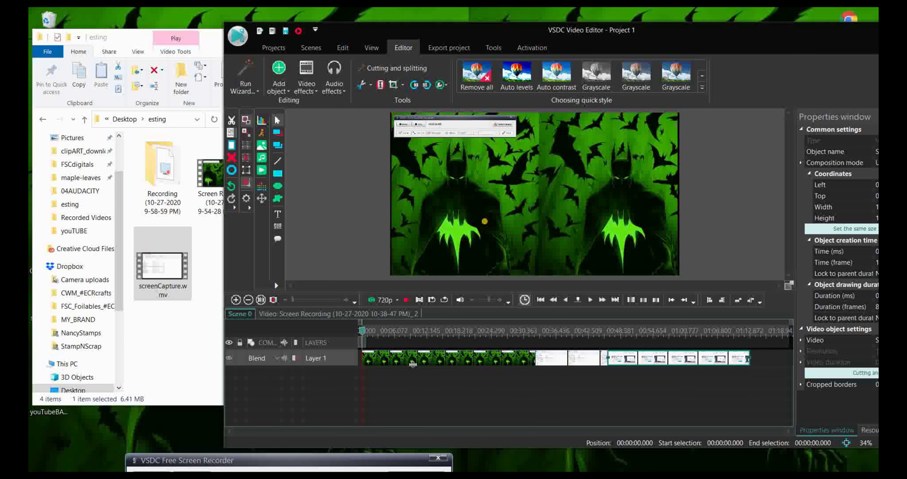
pyautogui.moveTo(633, 365); pyautogui.dragTo(387, 380)
pyautogui.moveTo(440, 358); pyautogui.dragTo(704, 356)
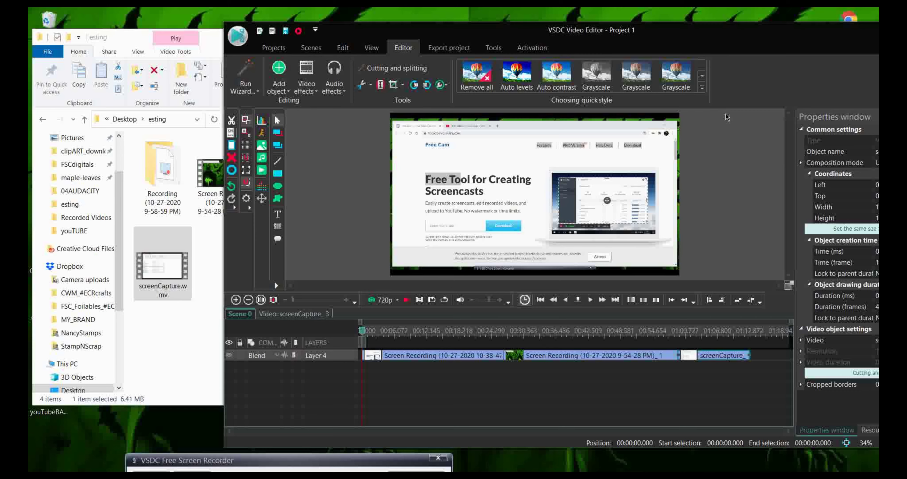
# - Close the video editor without saving Project 1, and reposition the esting folder window and the screen recorder controls
pyautogui.moveTo(795, 37); pyautogui.dragTo(655, 50)
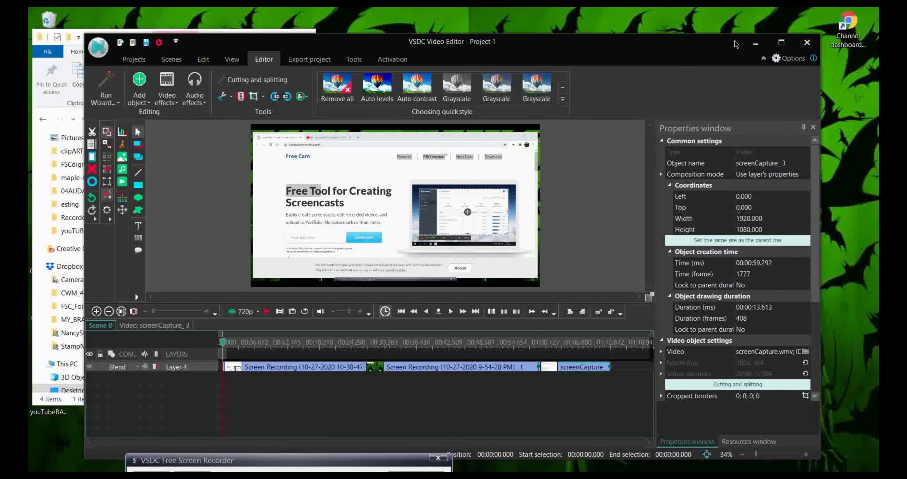
pyautogui.click(807, 43)
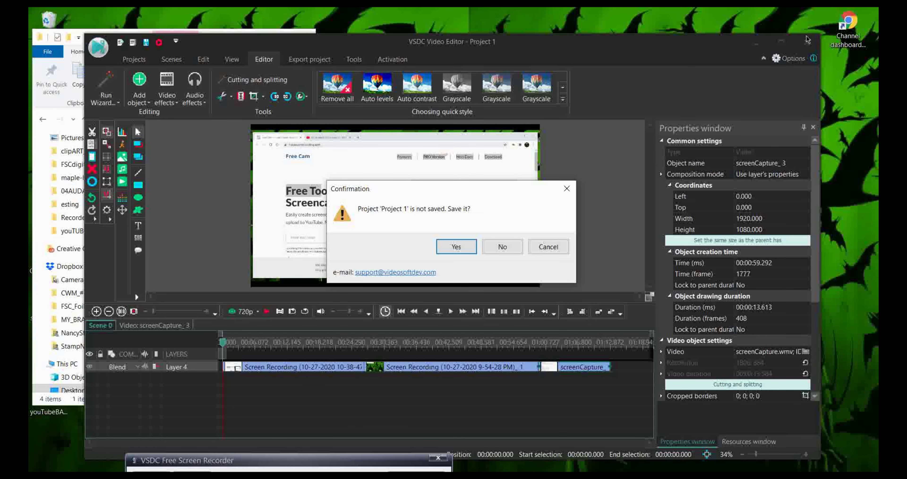
pyautogui.click(505, 248)
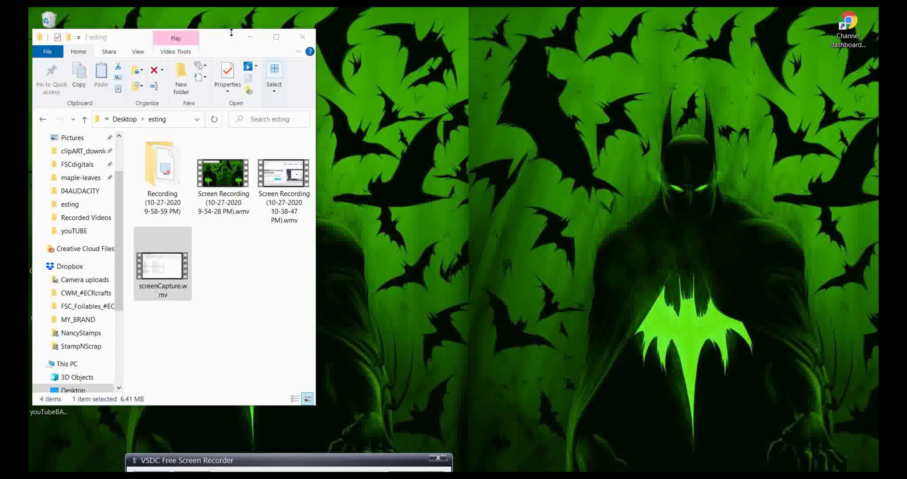
pyautogui.moveTo(226, 36); pyautogui.dragTo(415, 45)
pyautogui.moveTo(192, 461); pyautogui.dragTo(542, 169)
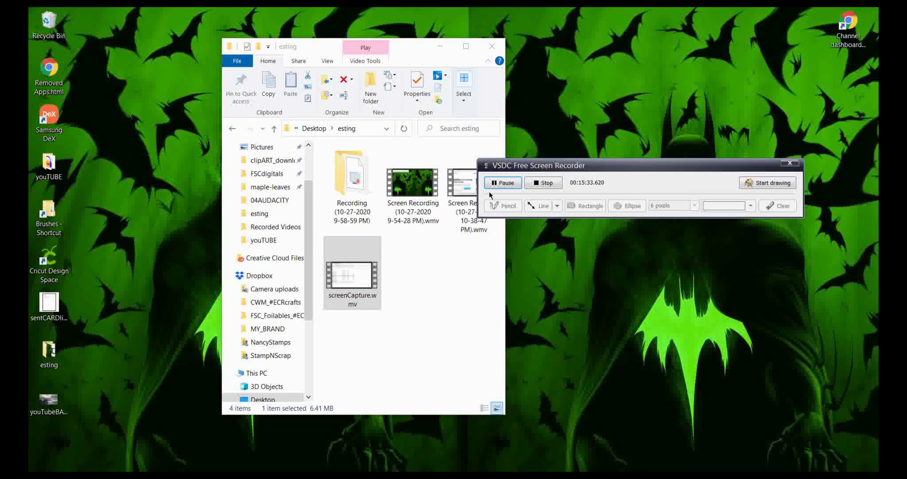
# - Open the Videos folder and view the details of its Recorded Videos folder
pyautogui.moveTo(309, 302); pyautogui.dragTo(308, 359)
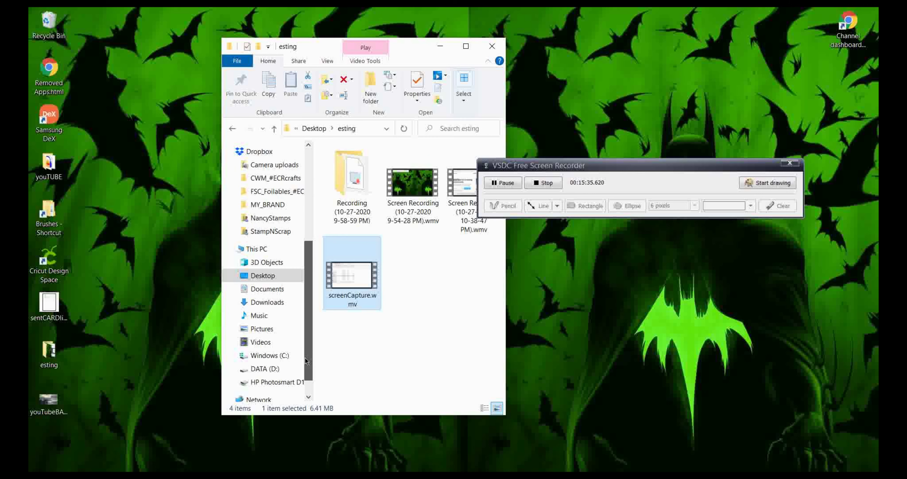
pyautogui.click(267, 344)
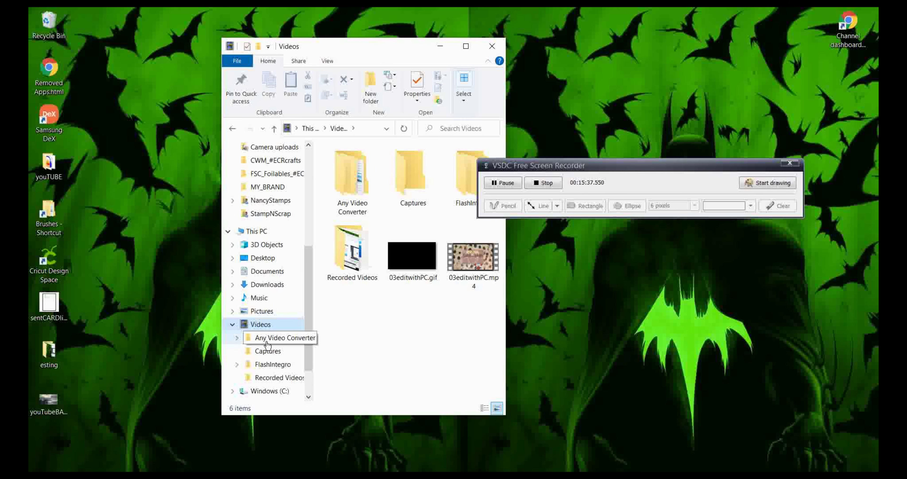
pyautogui.moveTo(356, 258)
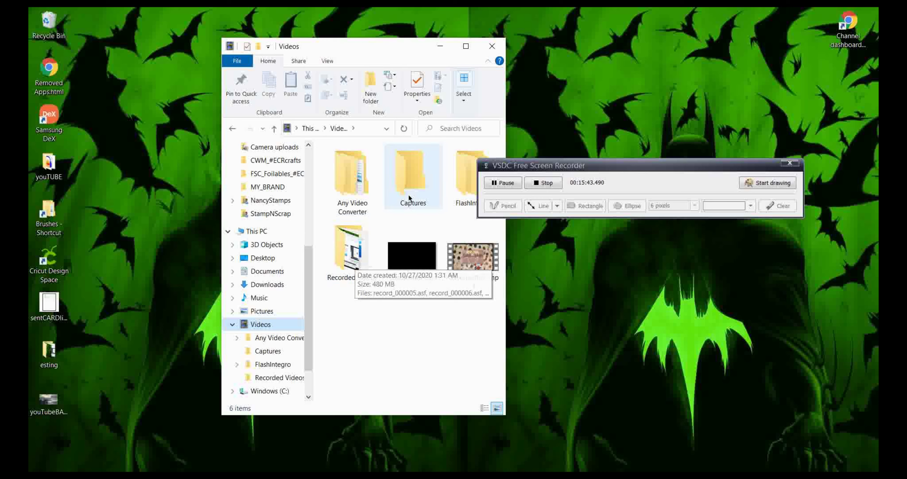
# - Turn on drawing in VSDC Free Screen Recorder and draw two red 6-pixel freehand strokes over the Videos window
pyautogui.click(577, 189)
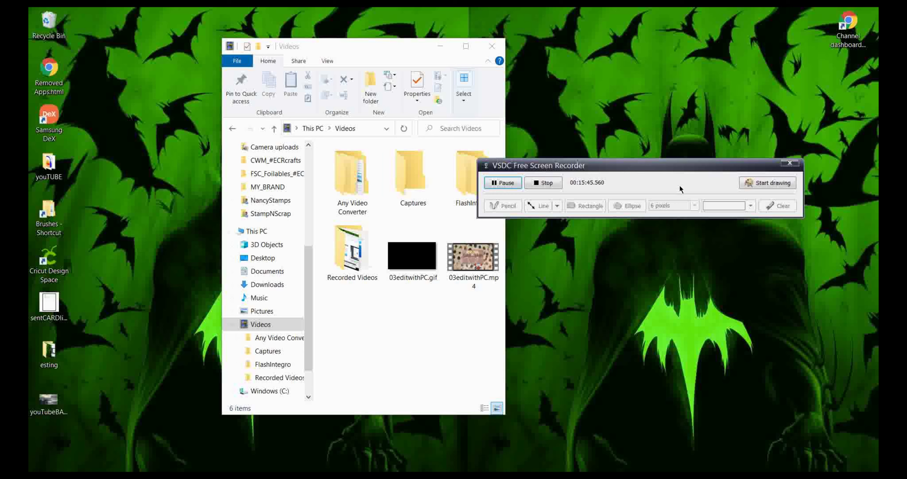
pyautogui.click(777, 186)
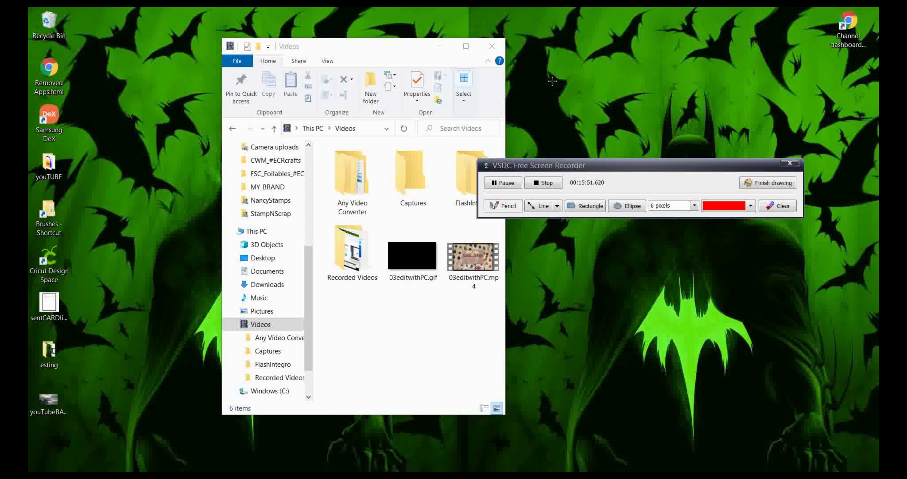
pyautogui.moveTo(546, 74)
pyautogui.mouseDown()
pyautogui.moveTo(329, 208)
pyautogui.moveTo(398, 344)
pyautogui.mouseUp()
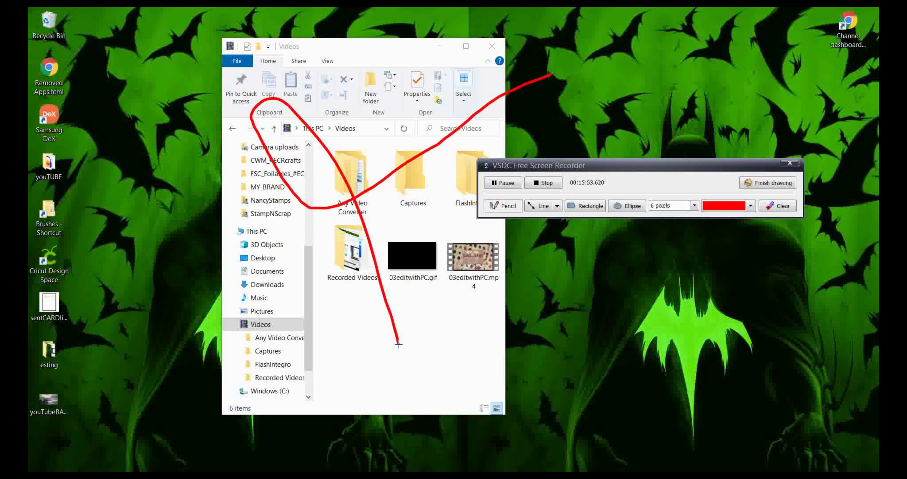
pyautogui.moveTo(391, 69); pyautogui.dragTo(262, 322)
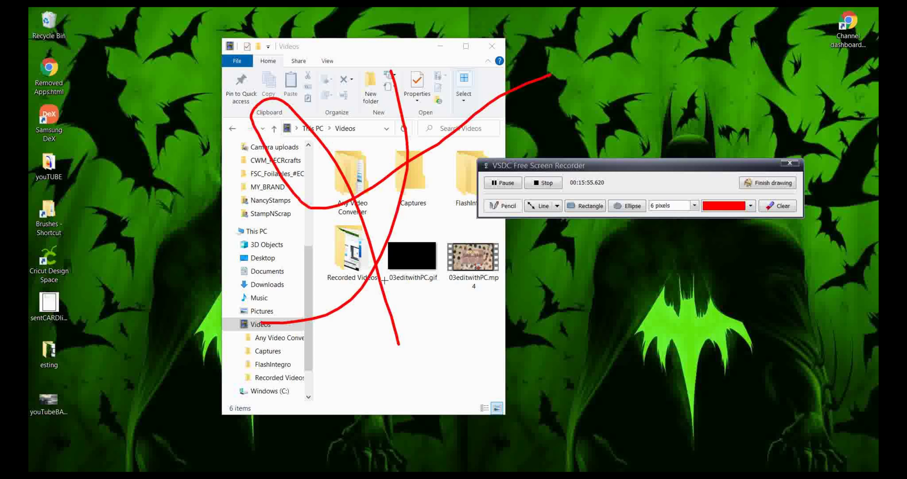
# - Draw red 6-pixel freehand marks around 03editwithPC.gif, File, Share and the Videos path, and finish drawing
pyautogui.moveTo(410, 233)
pyautogui.mouseDown()
pyautogui.moveTo(413, 297)
pyautogui.moveTo(416, 269)
pyautogui.moveTo(380, 262)
pyautogui.mouseUp()
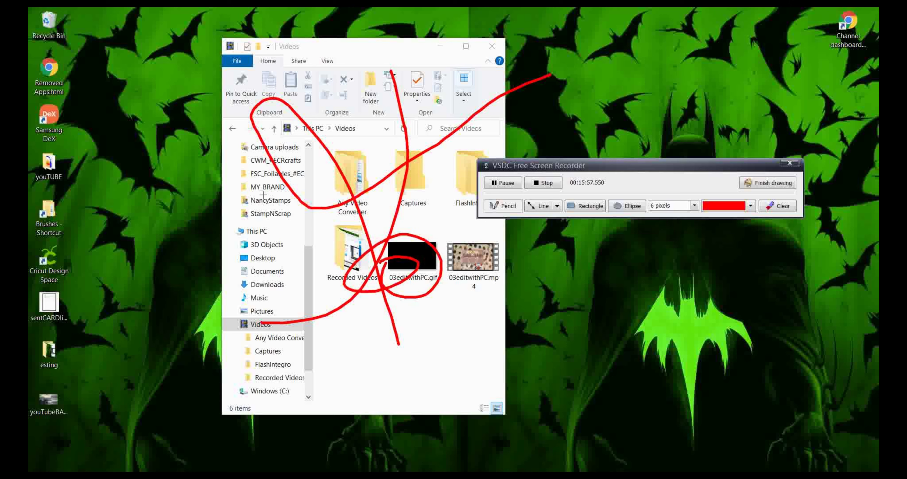
pyautogui.moveTo(239, 60)
pyautogui.mouseDown()
pyautogui.moveTo(226, 95)
pyautogui.moveTo(242, 64)
pyautogui.moveTo(226, 61)
pyautogui.moveTo(300, 67)
pyautogui.moveTo(283, 104)
pyautogui.mouseUp()
pyautogui.moveTo(294, 60); pyautogui.dragTo(314, 101)
pyautogui.moveTo(337, 128); pyautogui.dragTo(363, 129)
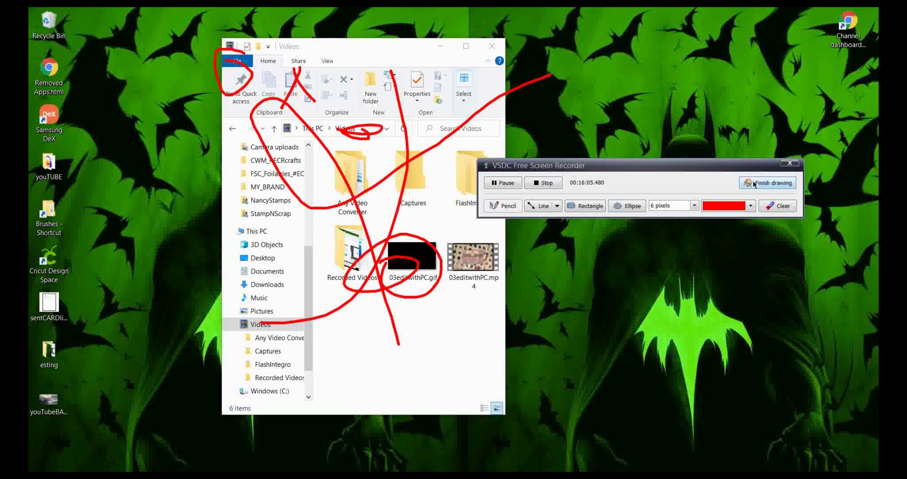
pyautogui.click(770, 183)
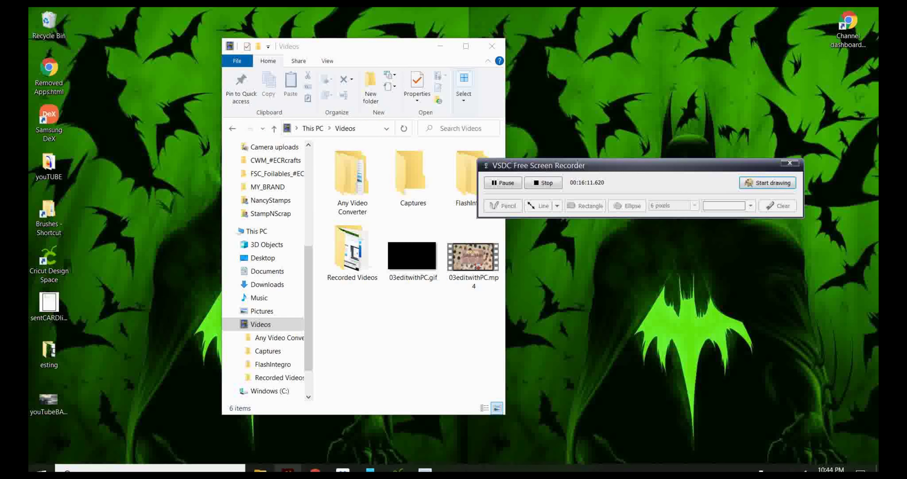
pyautogui.moveTo(315, 470)
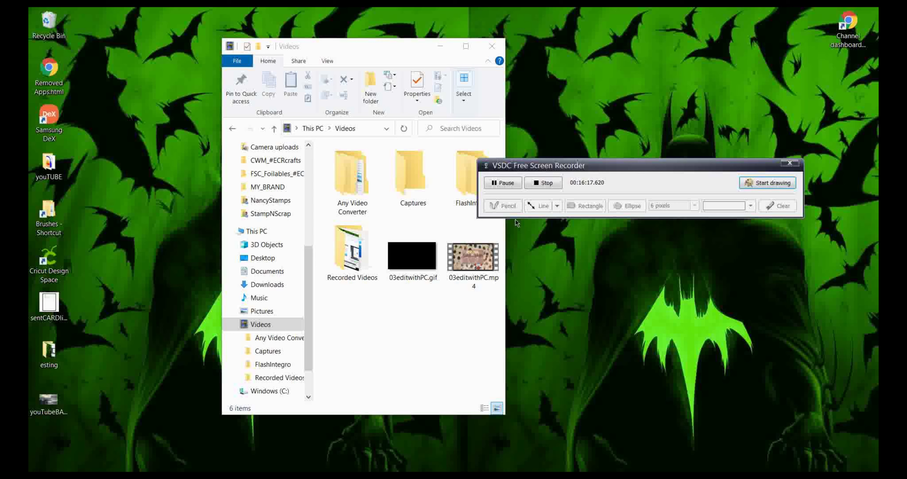
# - Restart drawing and scribble a red 6-pixel freehand zigzag across the folders in the Videos window with the Pencil
pyautogui.click(774, 182)
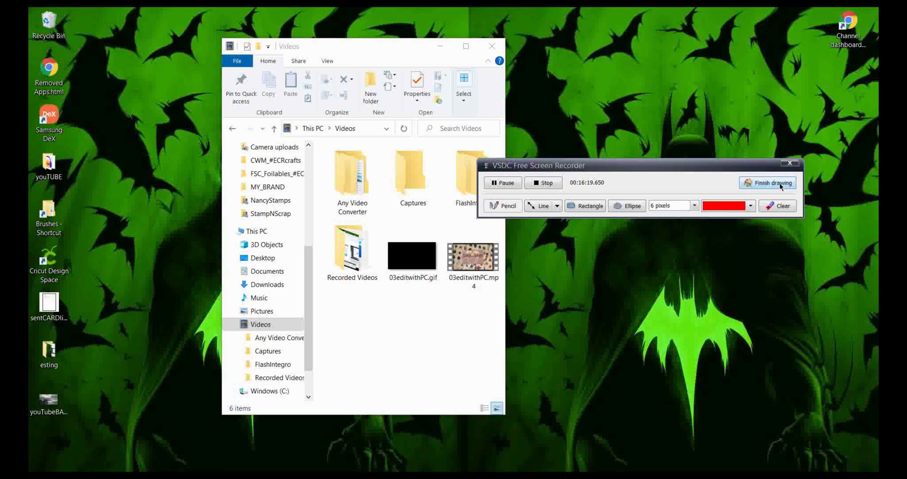
pyautogui.click(508, 209)
pyautogui.moveTo(351, 236)
pyautogui.mouseDown()
pyautogui.moveTo(400, 185)
pyautogui.moveTo(389, 268)
pyautogui.moveTo(430, 317)
pyautogui.mouseUp()
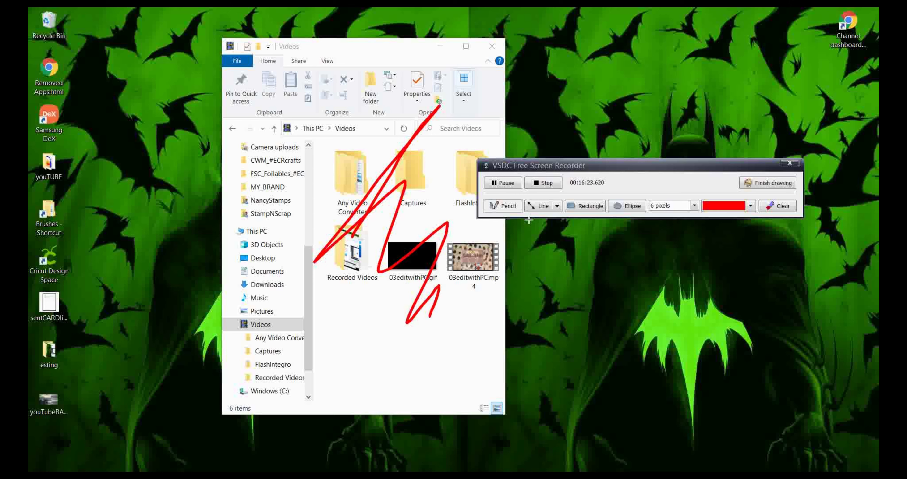
# - Set the line type to Line with arrow and draw four red arrows in different directions over the Videos window
pyautogui.click(540, 206)
pyautogui.click(557, 206)
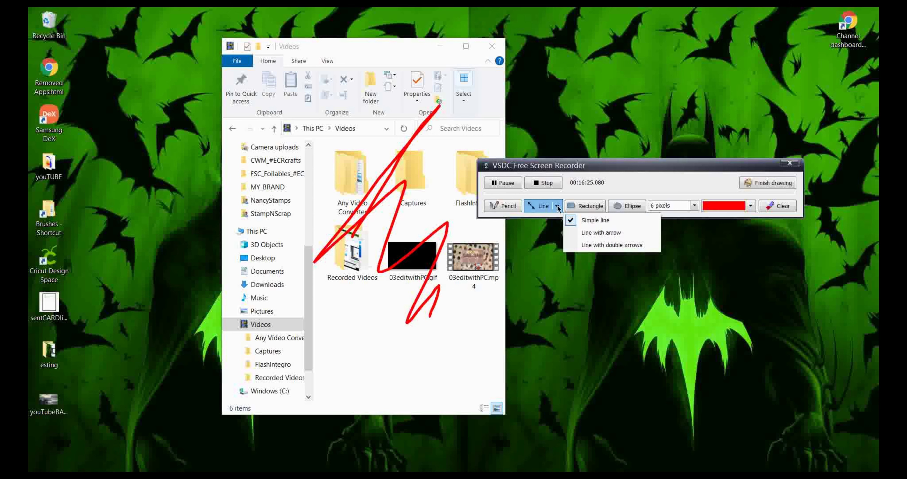
pyautogui.click(600, 232)
pyautogui.moveTo(561, 272); pyautogui.dragTo(208, 298)
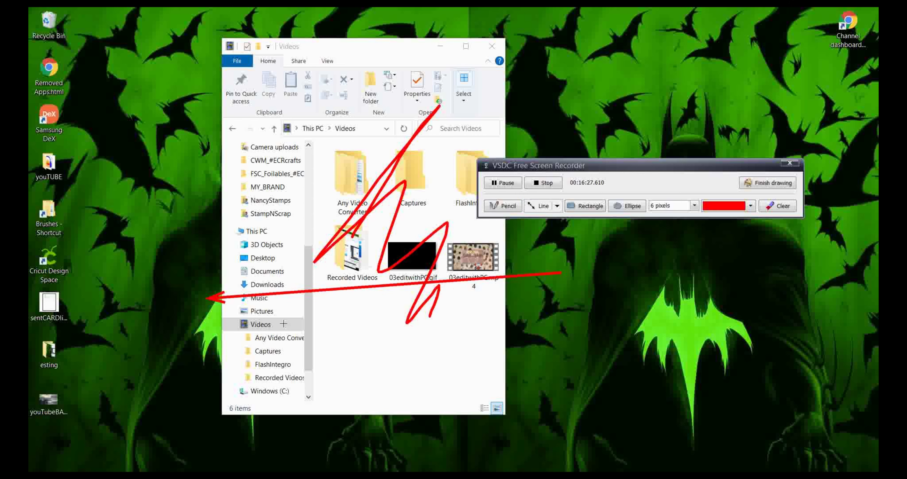
pyautogui.moveTo(157, 193); pyautogui.dragTo(251, 171)
pyautogui.moveTo(295, 102); pyautogui.dragTo(300, 180)
pyautogui.moveTo(364, 82); pyautogui.dragTo(302, 98)
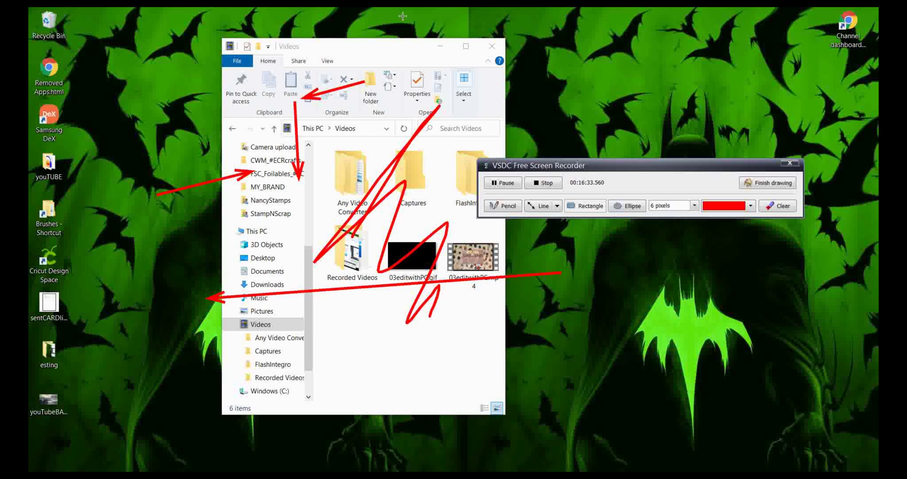
# - Draw two overlapping red rectangles and one red ellipse, all 6 pixels thick, over the upper part of the Videos window
pyautogui.moveTo(363, 52)
pyautogui.mouseDown()
pyautogui.moveTo(546, 131)
pyautogui.moveTo(544, 106)
pyautogui.mouseUp()
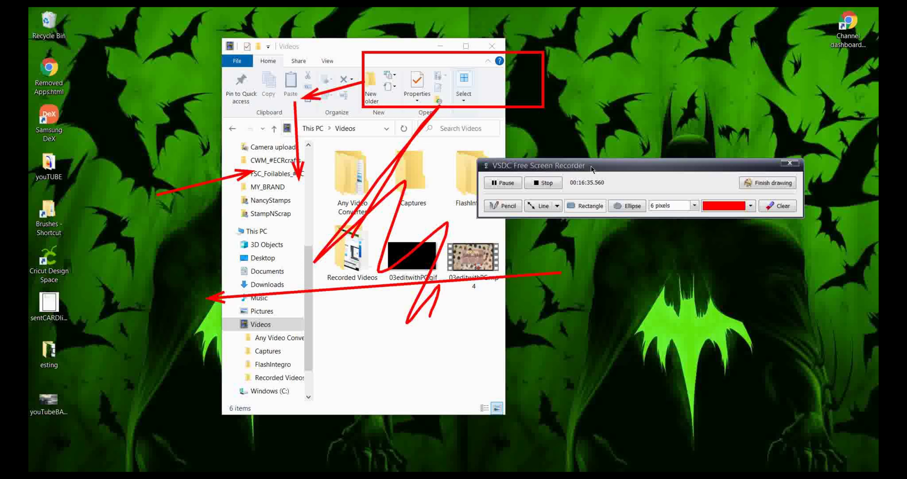
pyautogui.moveTo(398, 75)
pyautogui.mouseDown()
pyautogui.moveTo(436, 202)
pyautogui.moveTo(461, 190)
pyautogui.mouseUp()
pyautogui.click(632, 206)
pyautogui.moveTo(377, 81); pyautogui.dragTo(447, 142)
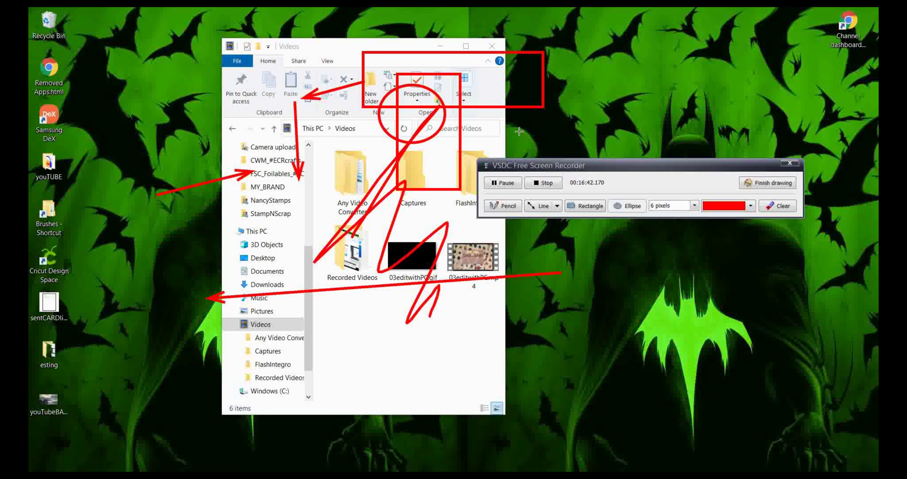
# - Draw a 10-pixel red ellipse and an overlapping 1-pixel red ellipse on the desktop beside the Videos window
pyautogui.click(693, 206)
pyautogui.click(680, 279)
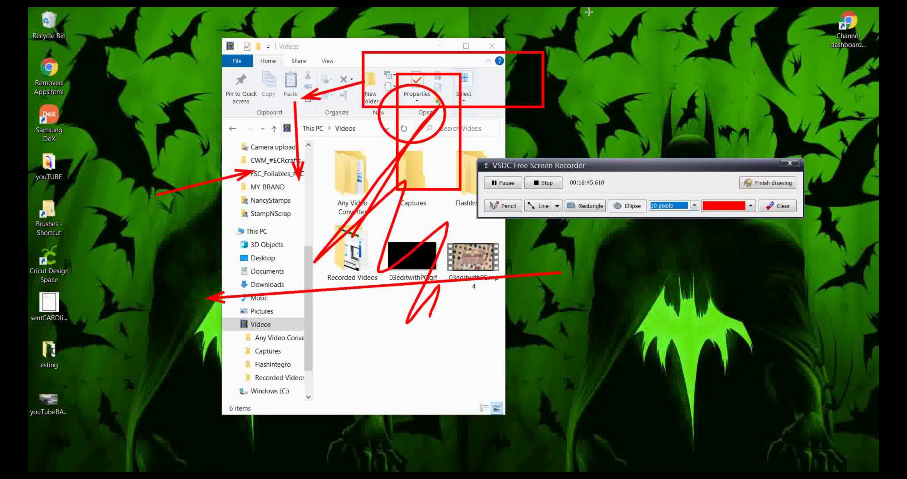
pyautogui.moveTo(588, 39); pyautogui.dragTo(687, 116)
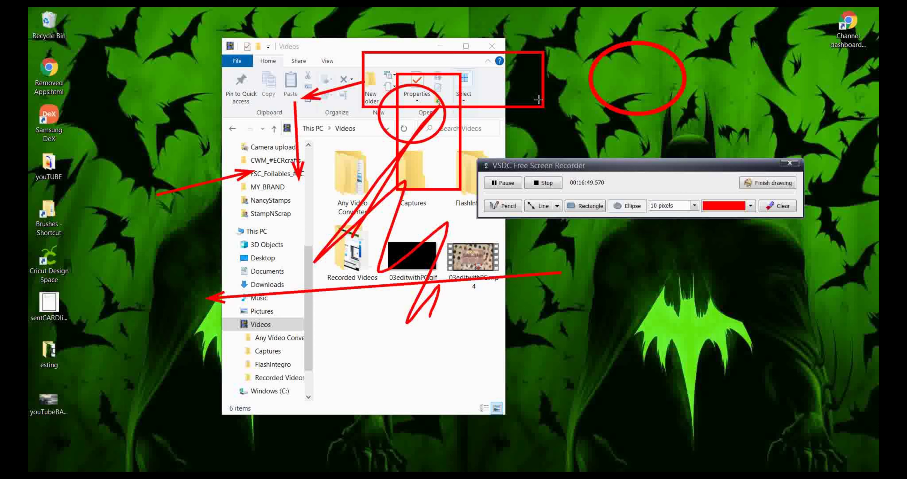
pyautogui.click(695, 205)
pyautogui.click(676, 216)
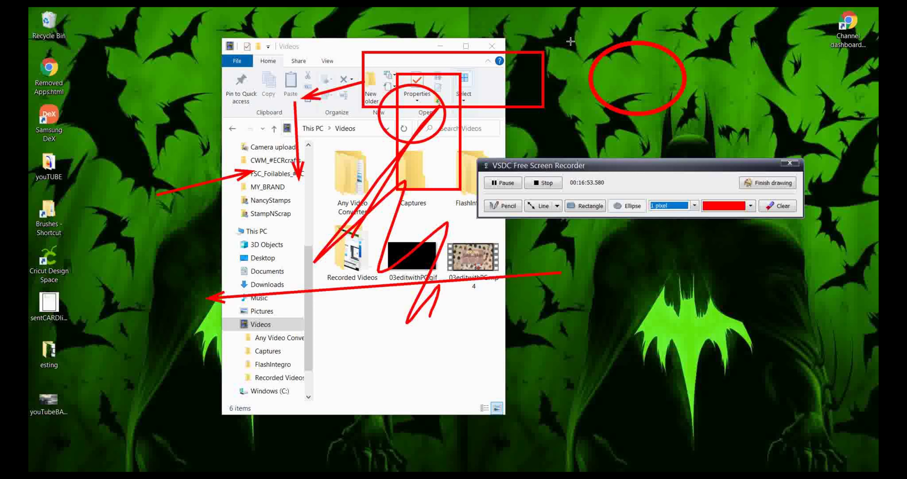
pyautogui.moveTo(571, 42); pyautogui.dragTo(621, 83)
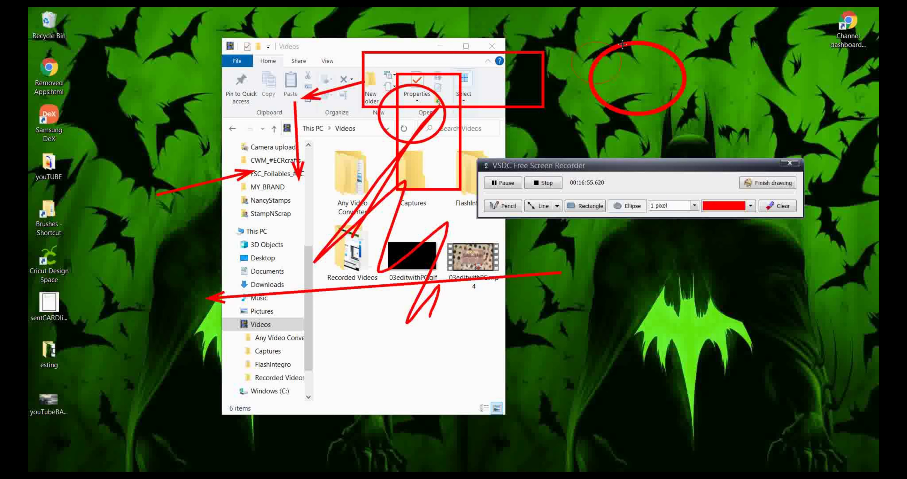
# - Set the drawing color to bright green and draw three 1-pixel ellipses over the Videos window and the desktop
pyautogui.click(750, 208)
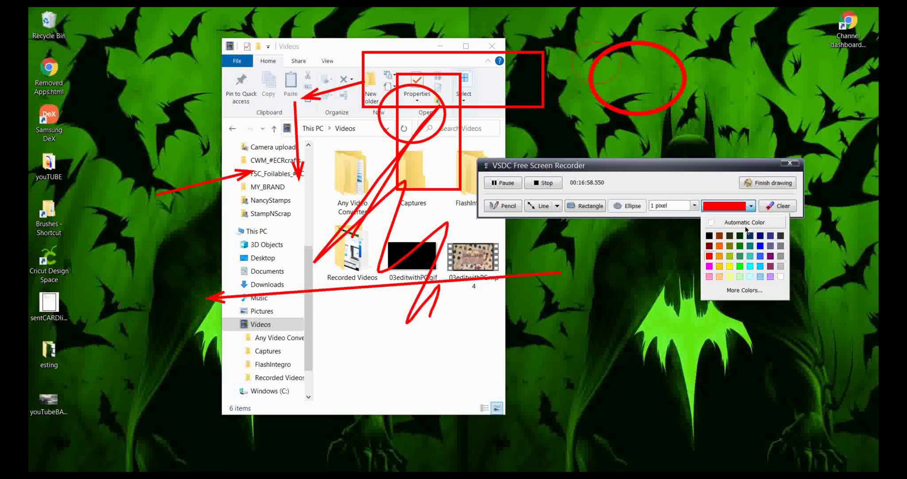
pyautogui.click(740, 266)
pyautogui.moveTo(548, 75); pyautogui.dragTo(667, 132)
pyautogui.moveTo(459, 48); pyautogui.dragTo(564, 145)
pyautogui.moveTo(411, 115); pyautogui.dragTo(447, 164)
# - Clear all the drawings from the screen and finish drawing
pyautogui.click(788, 210)
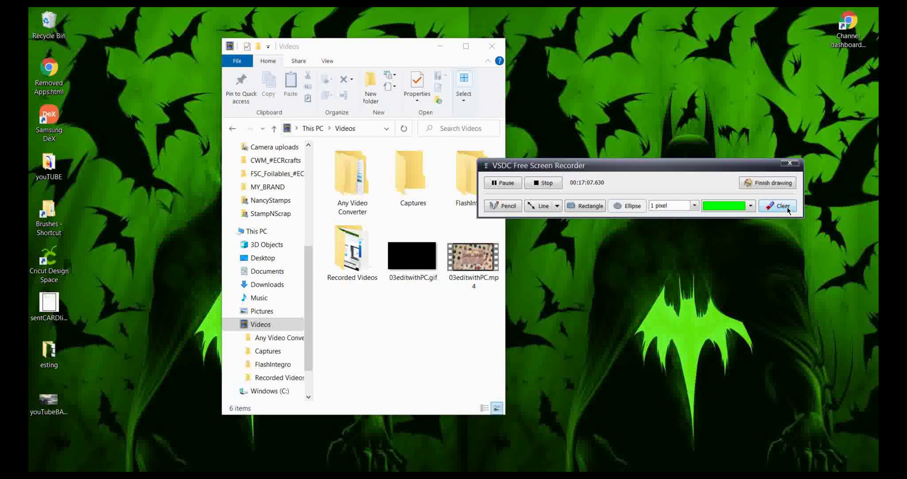
pyautogui.click(770, 186)
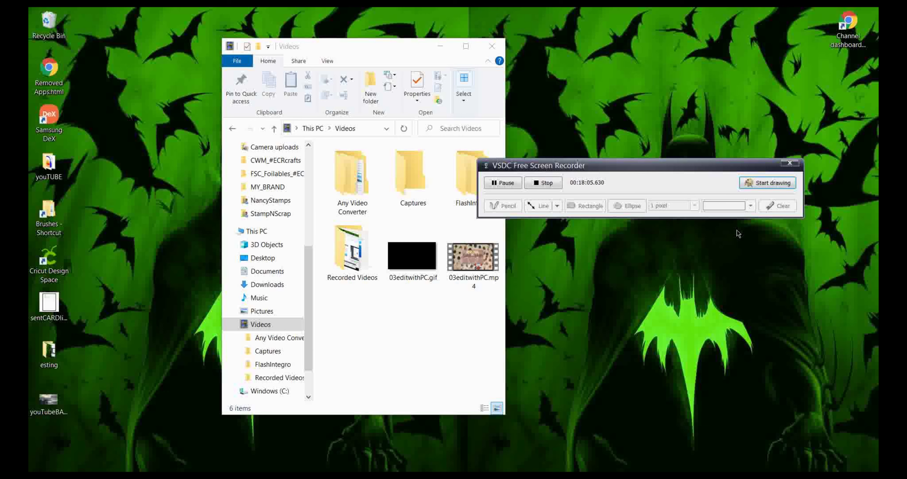
# - Close the Videos folder window and the VSDC Free Screen Recorder toolbox, and preview the open Free Cam window
pyautogui.click(493, 46)
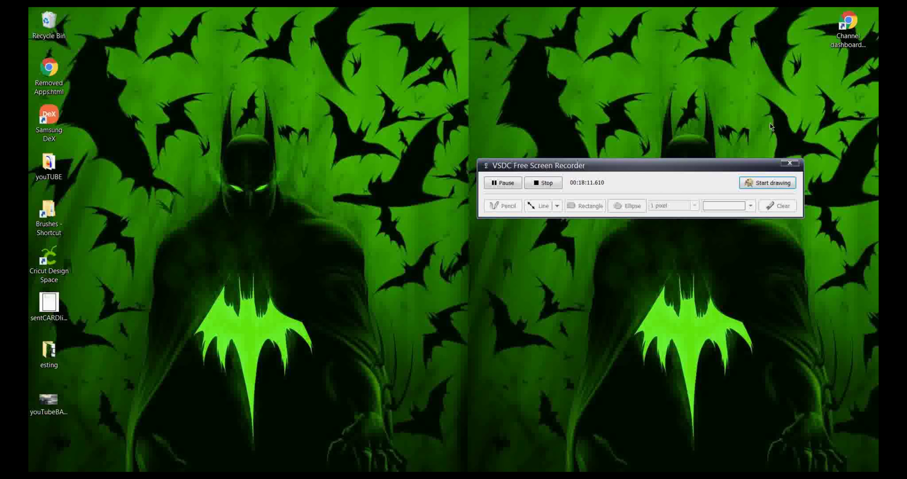
pyautogui.click(797, 164)
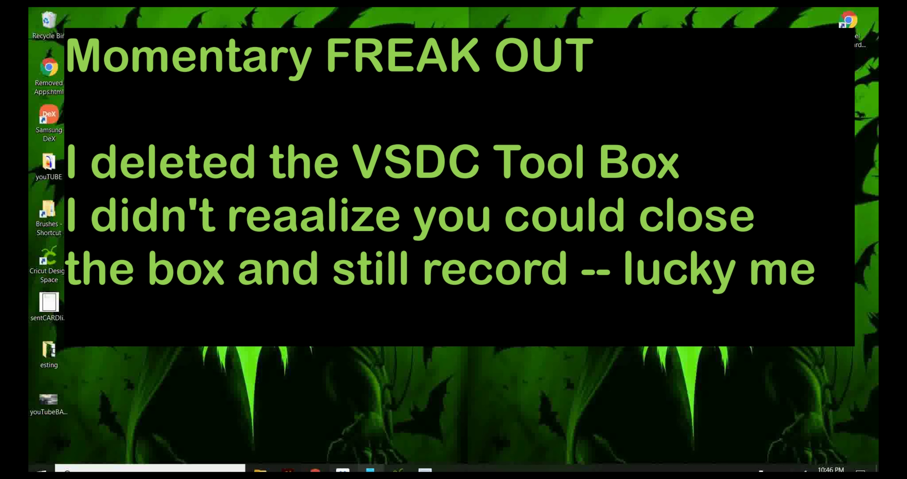
pyautogui.moveTo(425, 469)
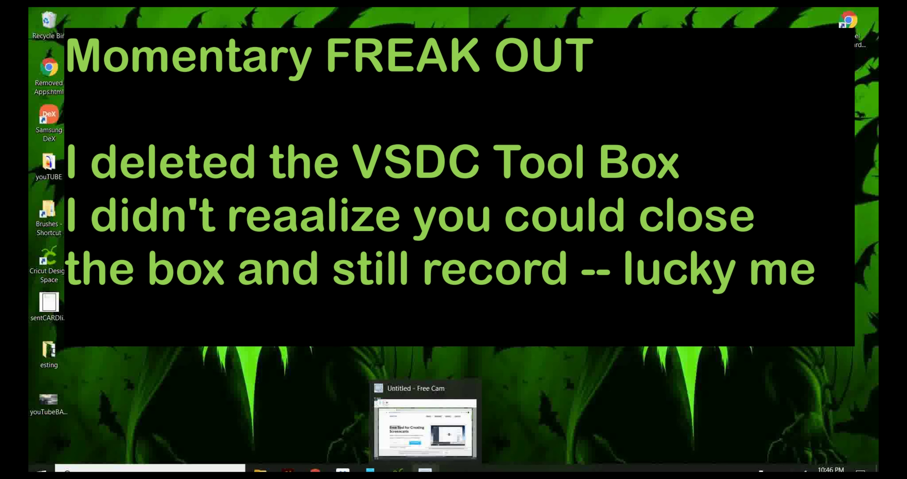